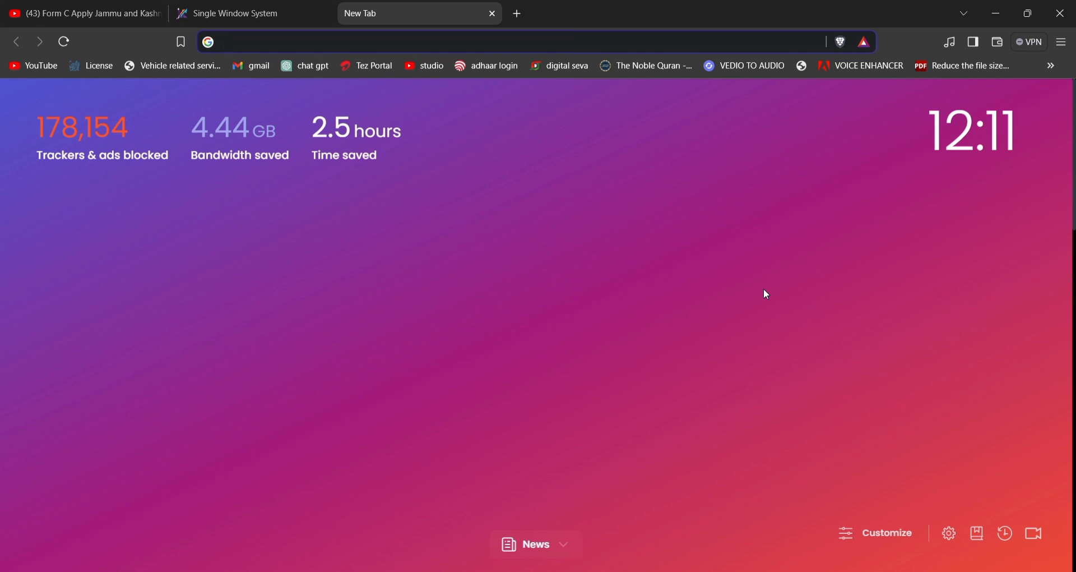
Step: Search the web for 'JK SINGLE WINDOW SYSTEM' and open the official singlewindow.jk.gov.in site
click(240, 53)
text(JK)
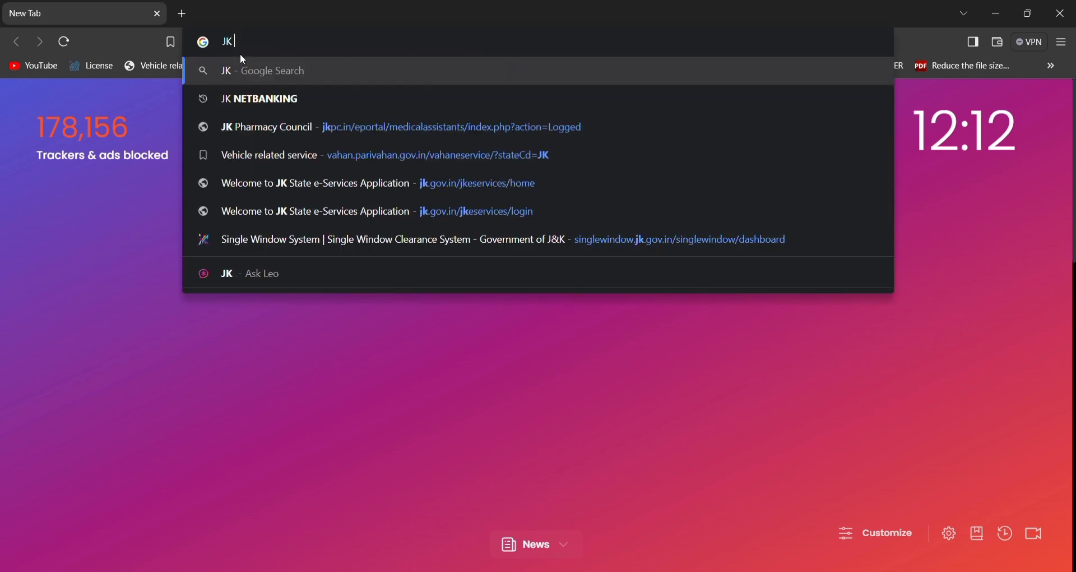
text( SINGLE WI)
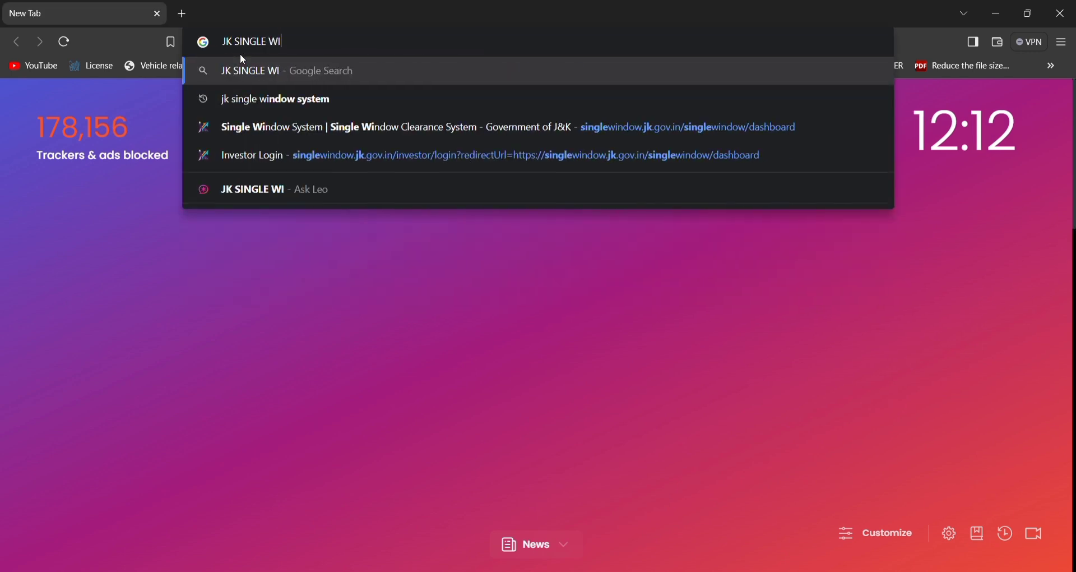
text(NDOW SYSTEM)
key(Return)
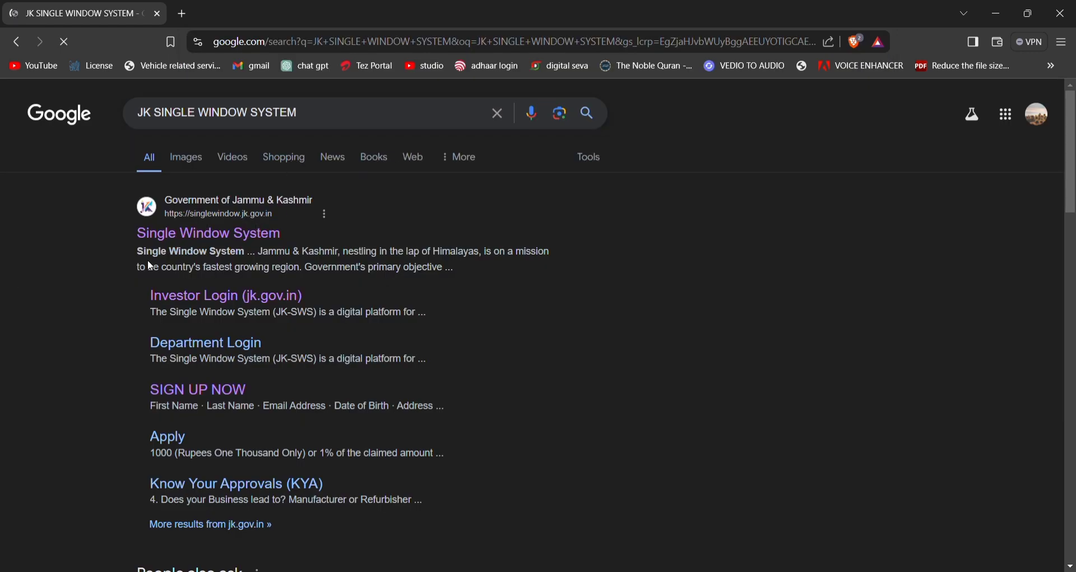
click(217, 228)
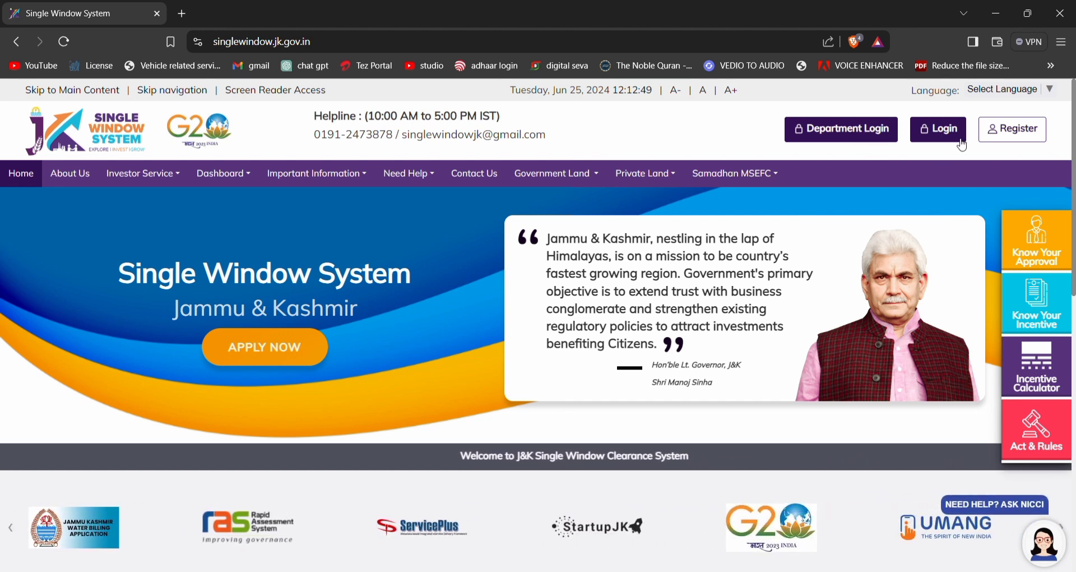
Step: Open the new SSO account registration form and enter the applicant's mobile number
click(1018, 130)
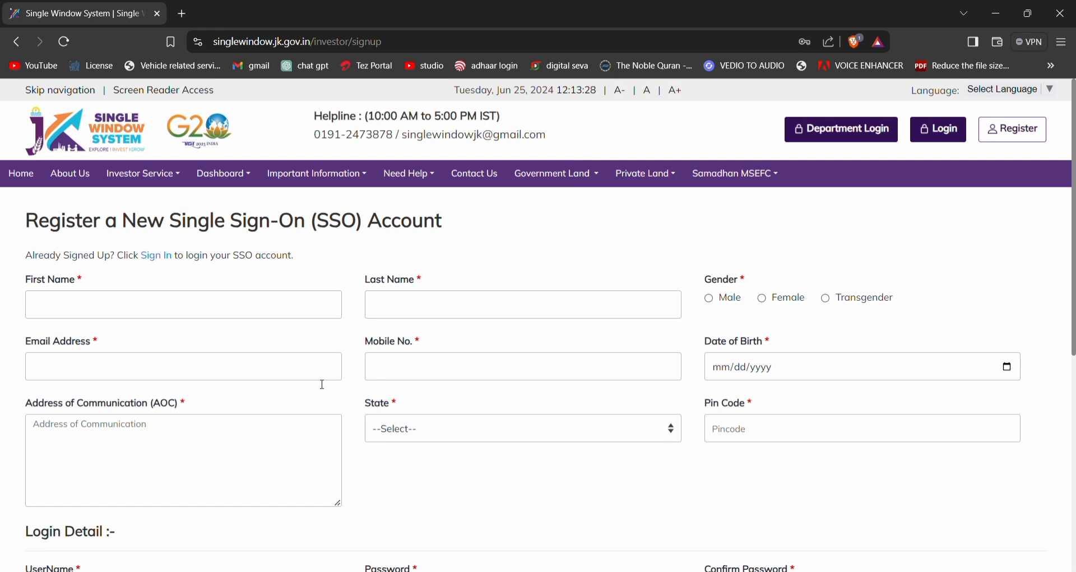
click(408, 380)
click(155, 369)
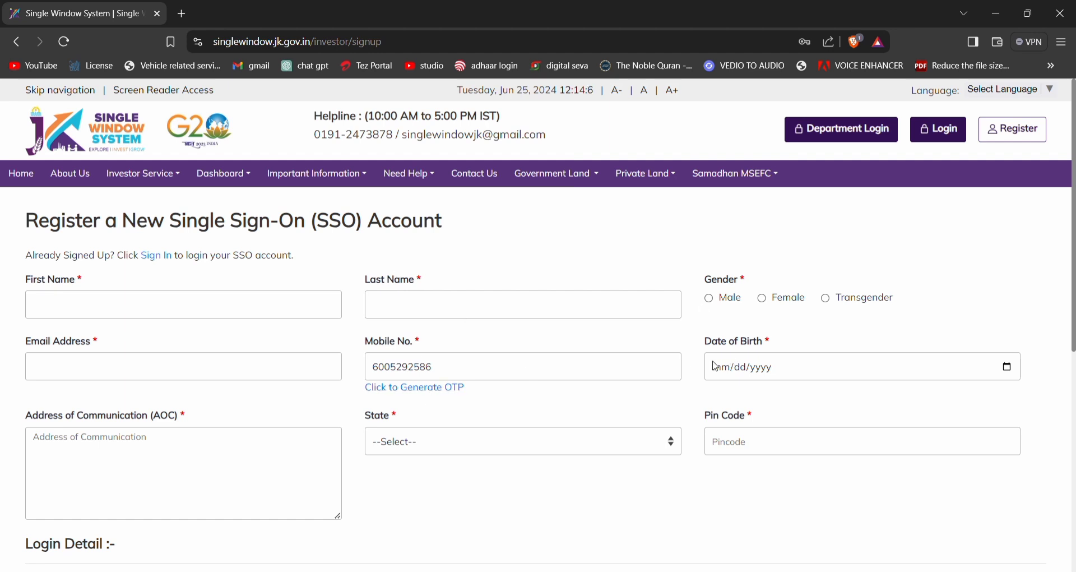
scroll(149, 504, down, 1)
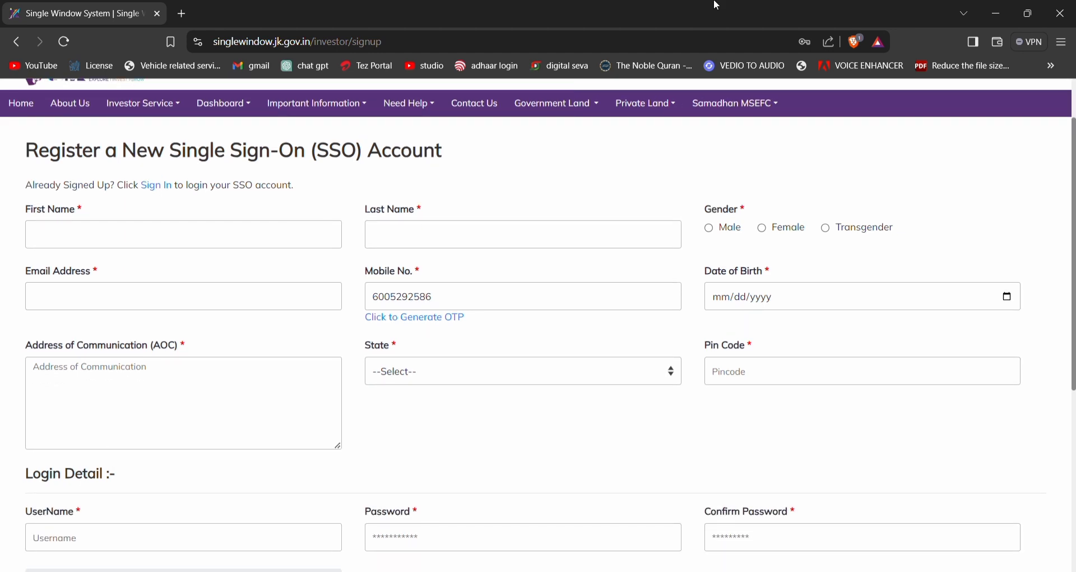
Step: Review the communication address part of the form and proceed to the Investor Login page
click(159, 387)
scroll(370, 426, down, 4)
scroll(196, 221, up, 2)
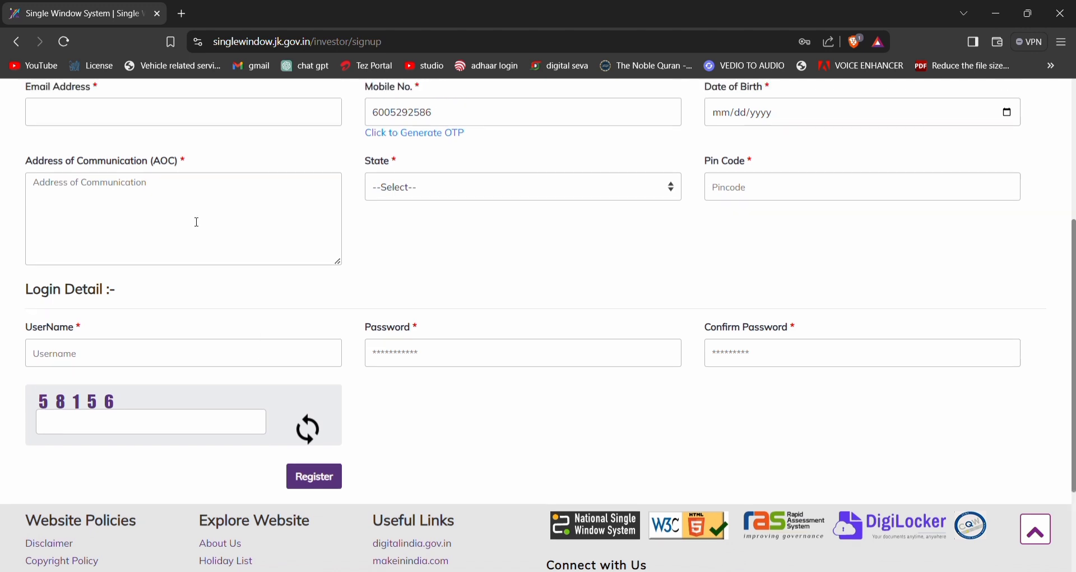
scroll(91, 255, down, 1)
scroll(269, 432, down, 1)
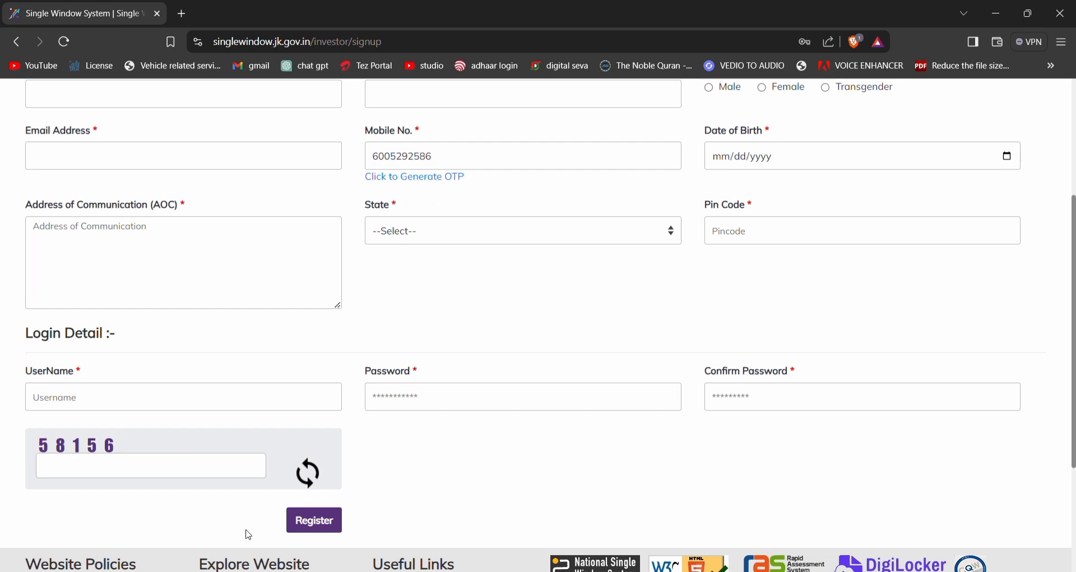
scroll(233, 435, up, 2)
scroll(233, 430, up, 1)
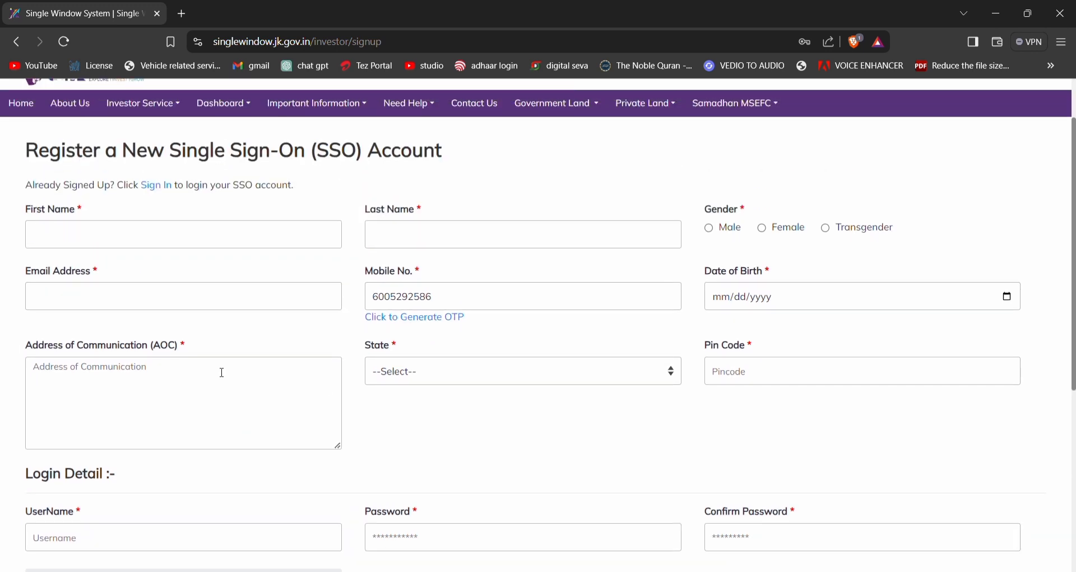
scroll(307, 405, down, 5)
click(308, 385)
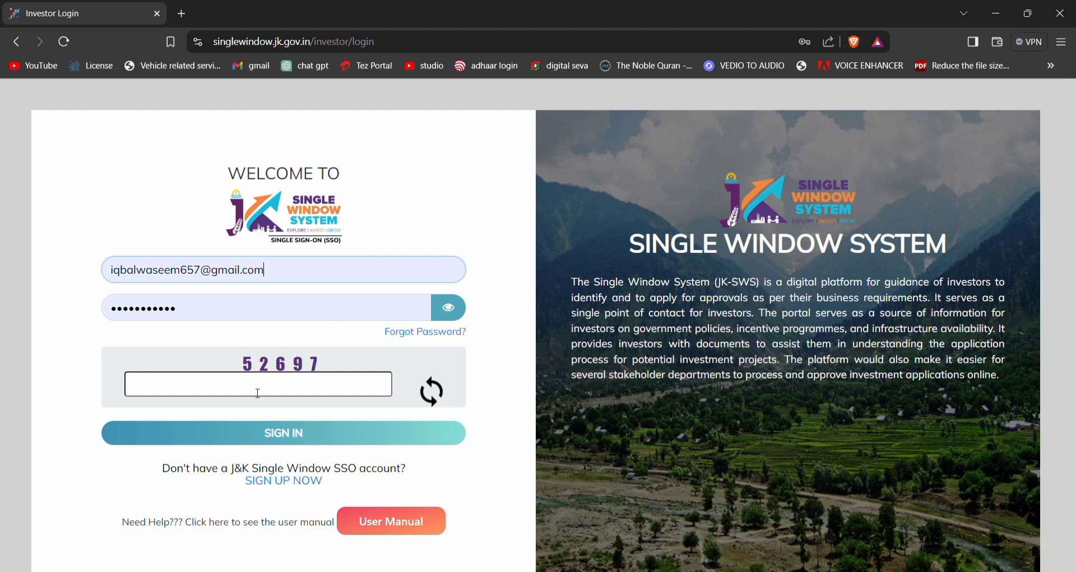
Step: Enter the displayed captcha code and sign in to the investor dashboard
click(250, 395)
text(52)
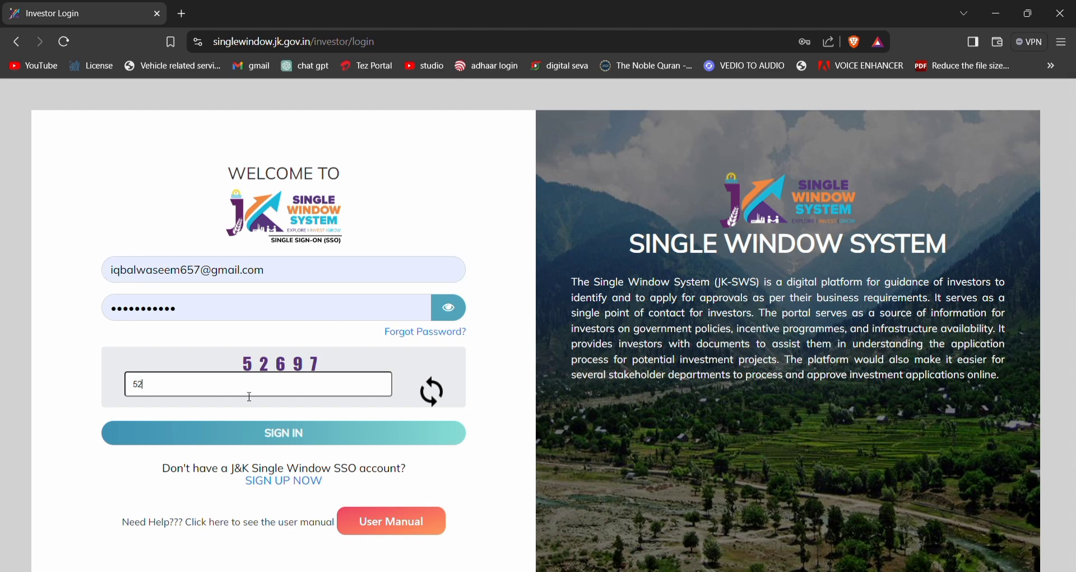
text(697)
click(357, 443)
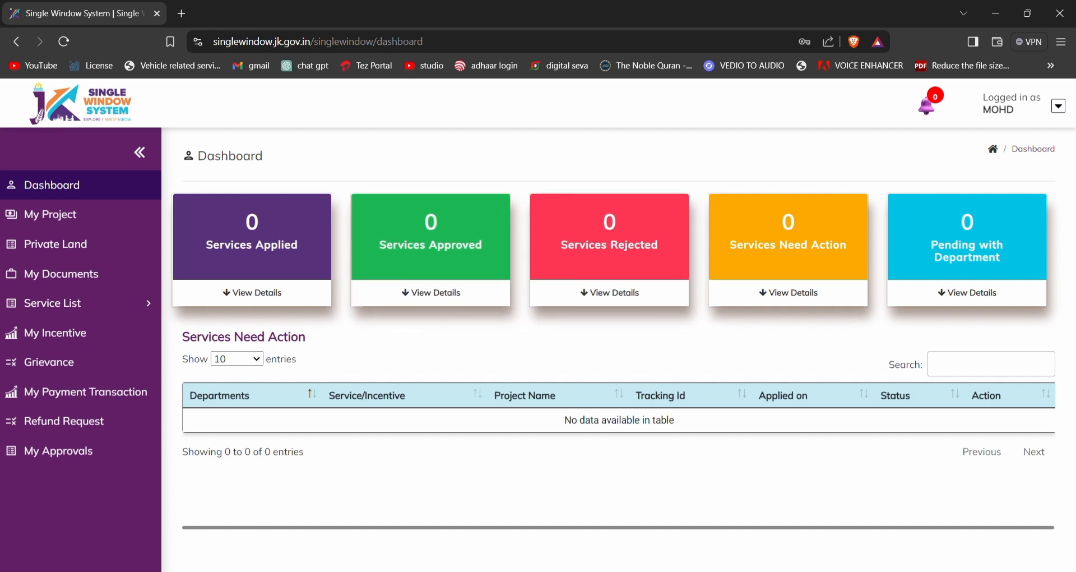
Step: Create and save project AFSFCCS with description 'DEALS IN,' and the woman entrepreneur option set
click(74, 213)
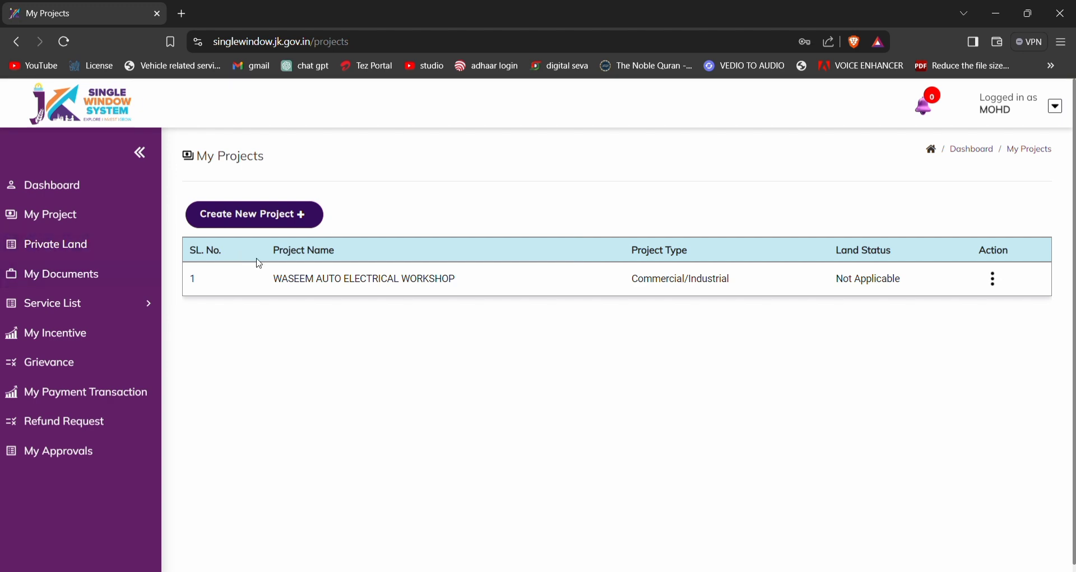
click(280, 220)
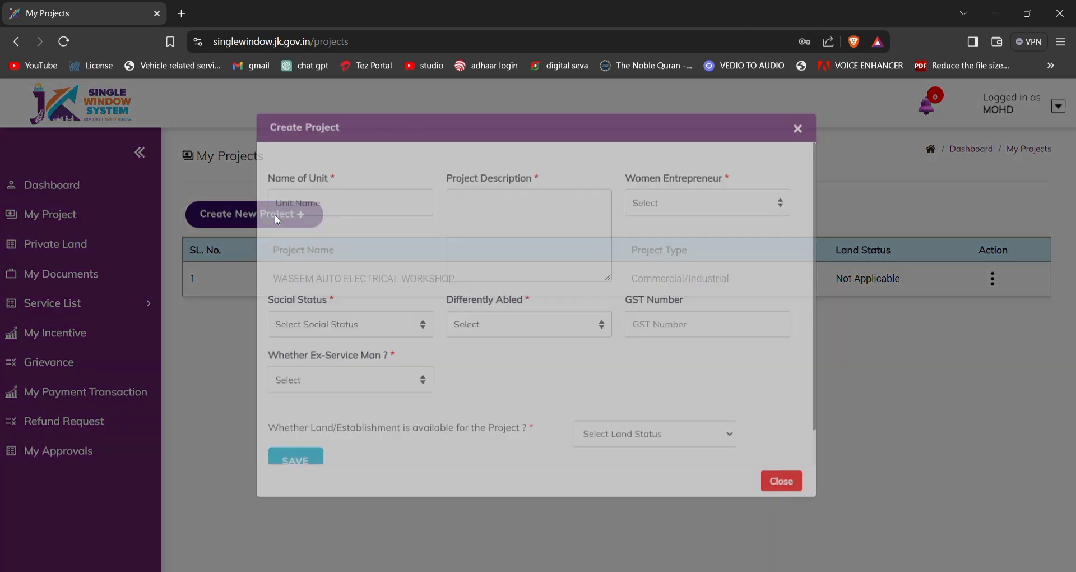
click(459, 222)
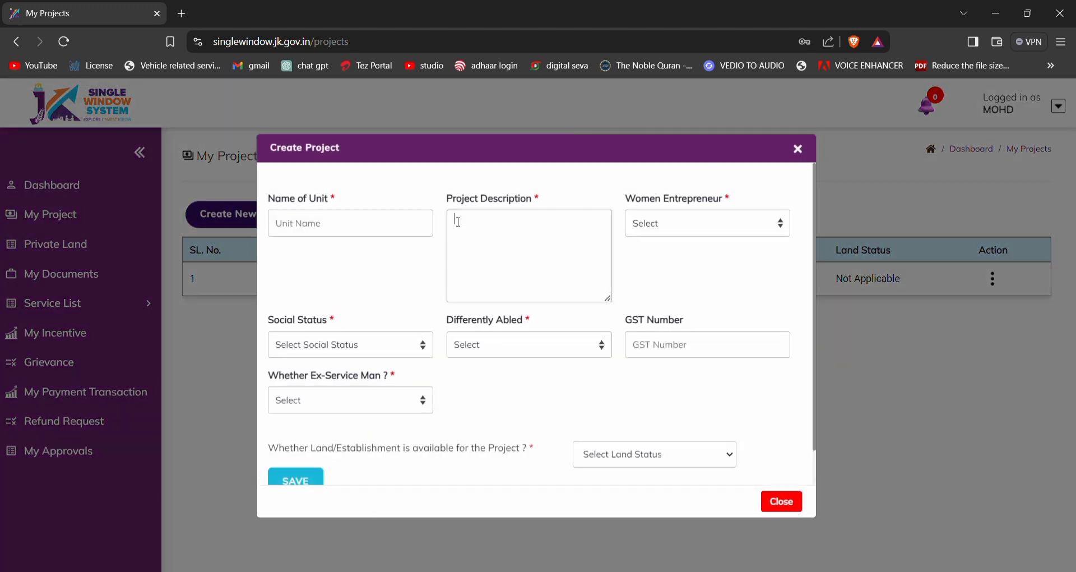
text(DEALS I)
text(N)
text(,)
click(687, 232)
scroll(542, 425, down, 1)
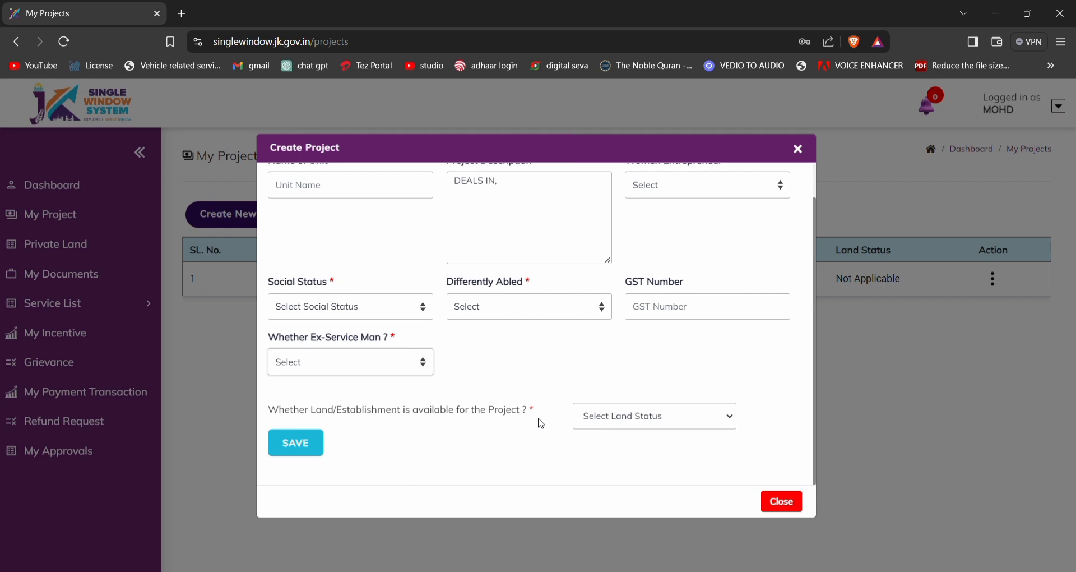
click(296, 442)
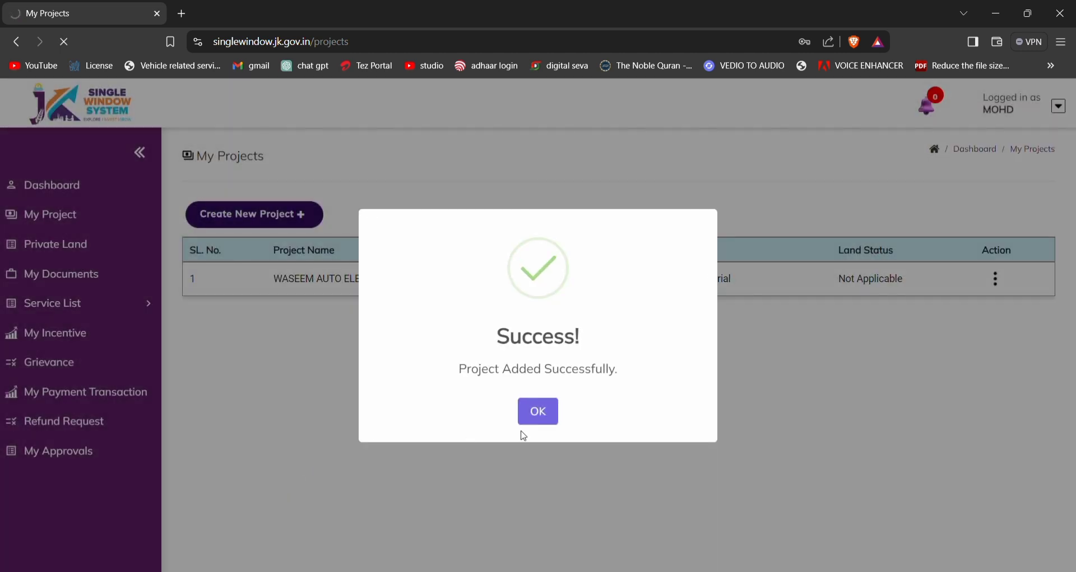
click(539, 415)
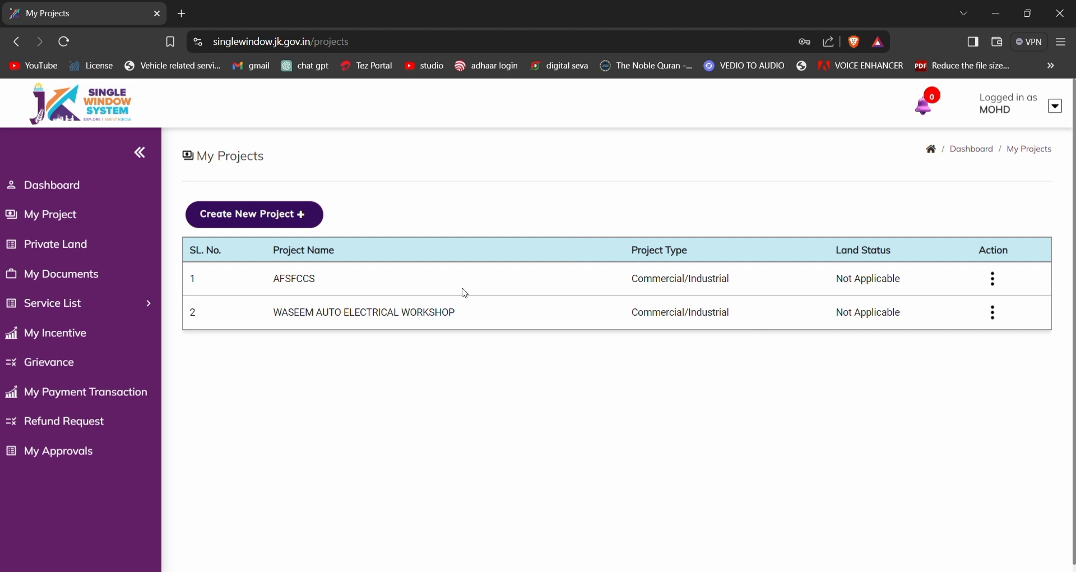
Step: Start the Common Application Form for AFSFCCS and advance from General to the Address section
click(994, 281)
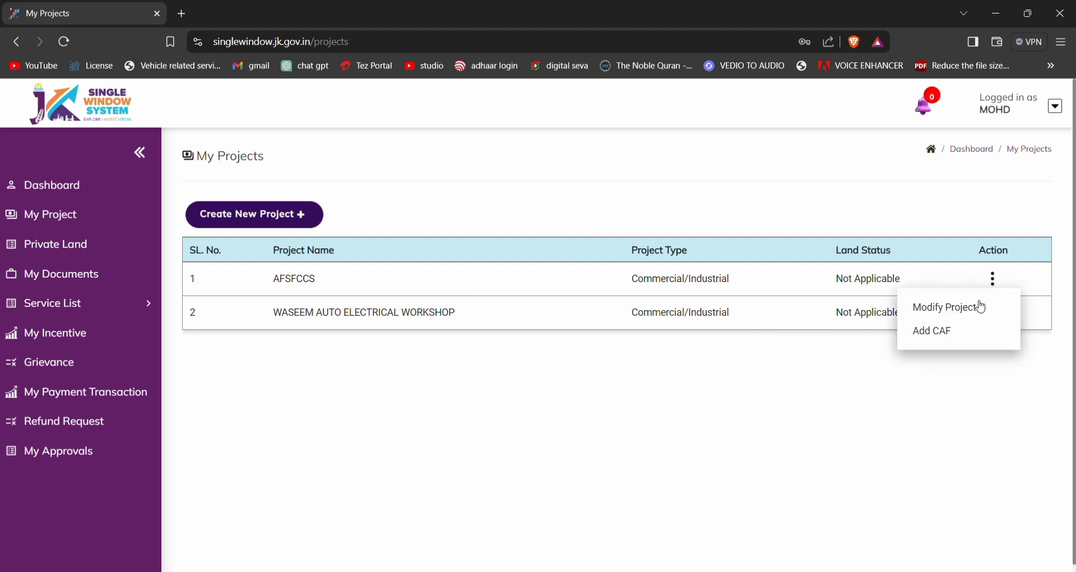
click(961, 333)
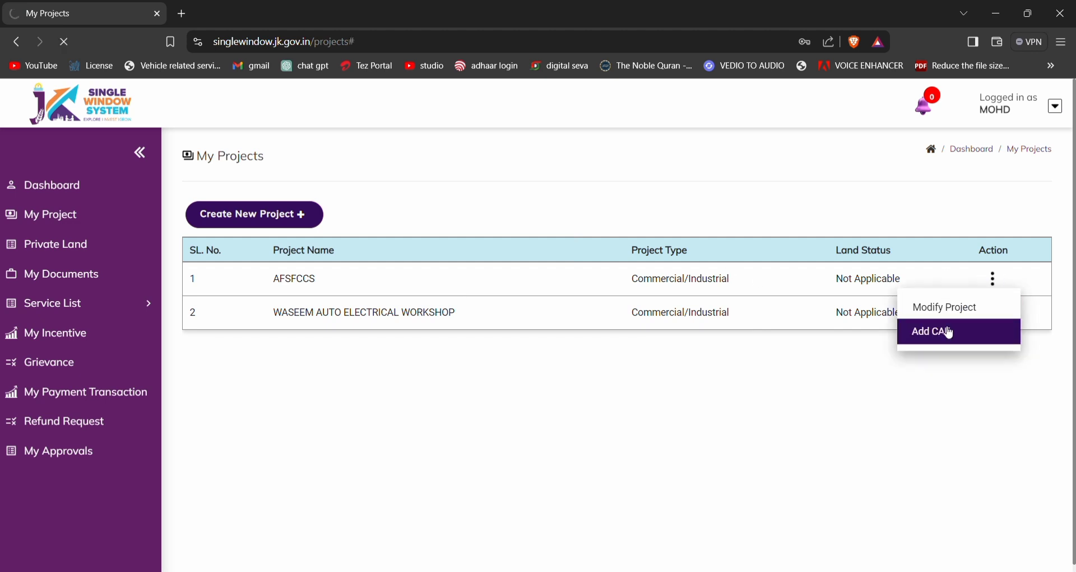
click(896, 332)
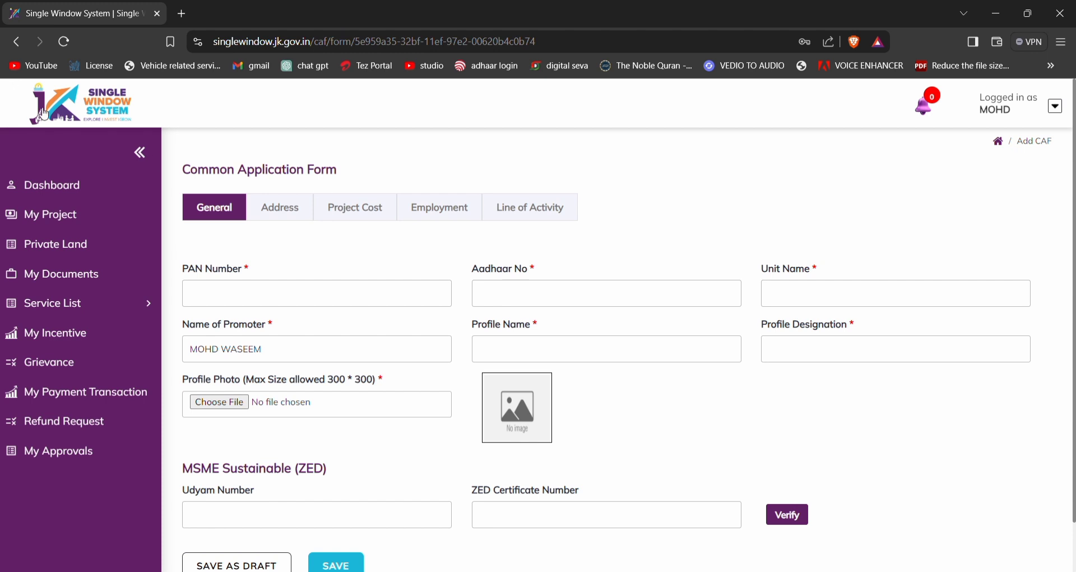
click(141, 153)
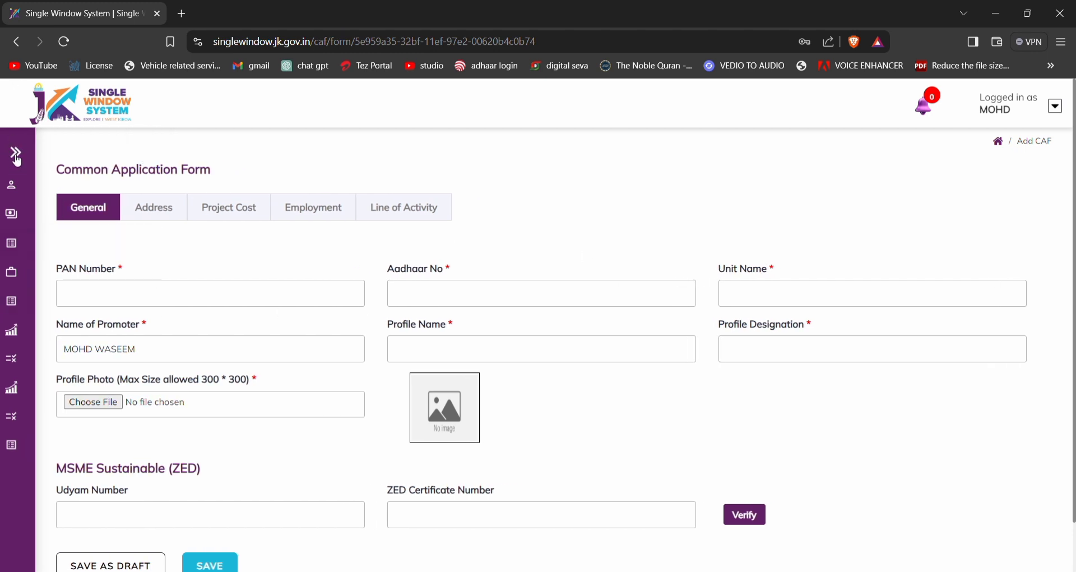
click(17, 157)
click(18, 44)
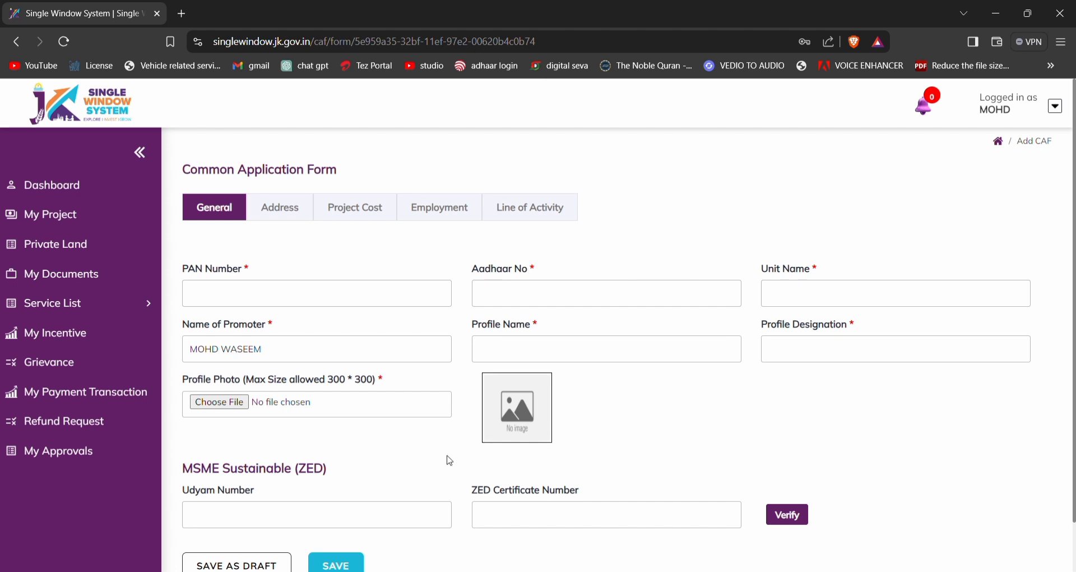
scroll(446, 498, down, 1)
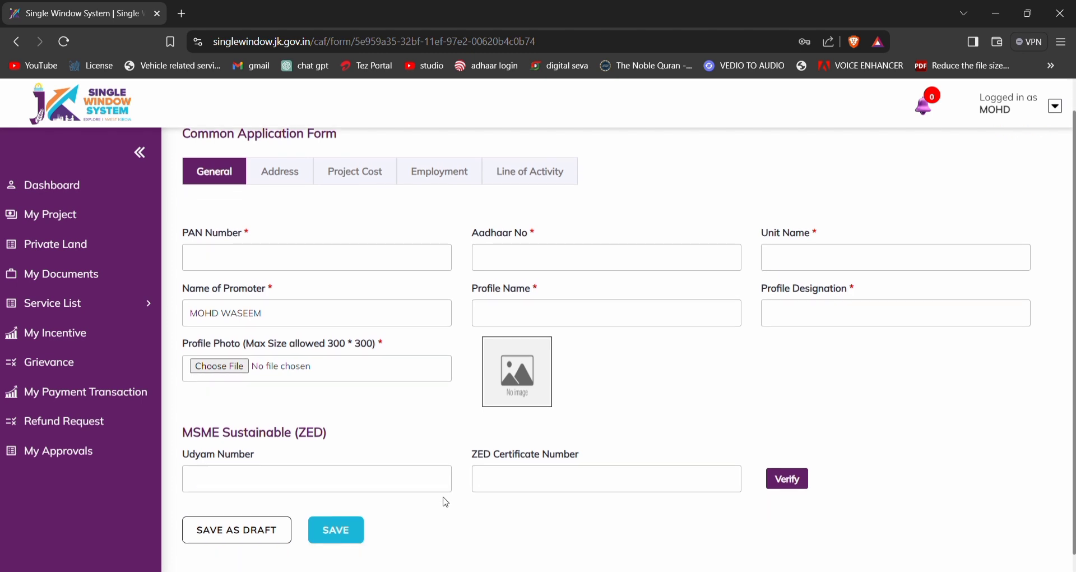
click(778, 469)
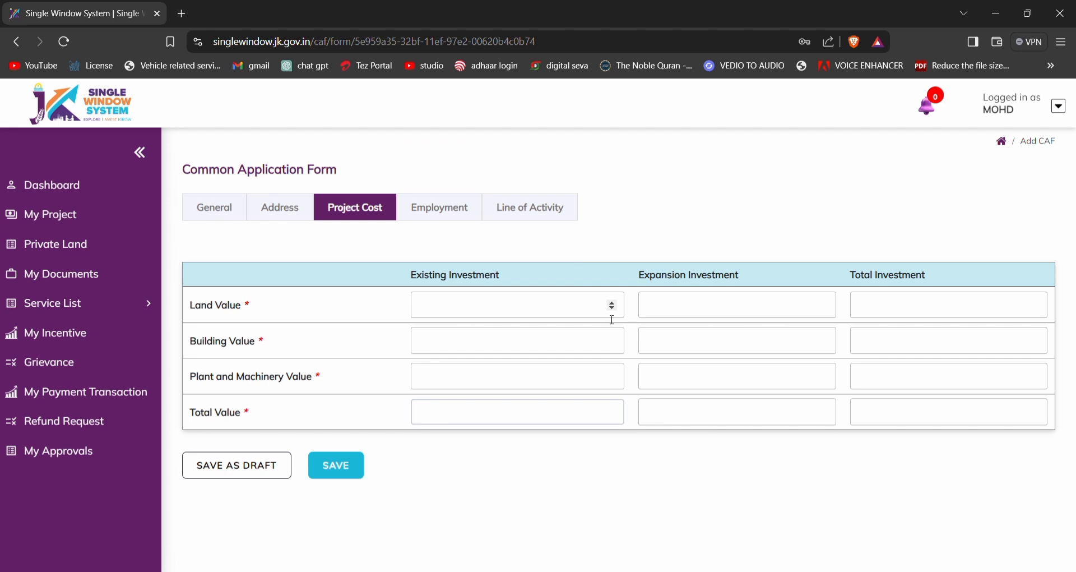
Step: Pass the land and building value fields and the Employment section to reach Line of Activity
click(498, 306)
click(451, 354)
click(452, 212)
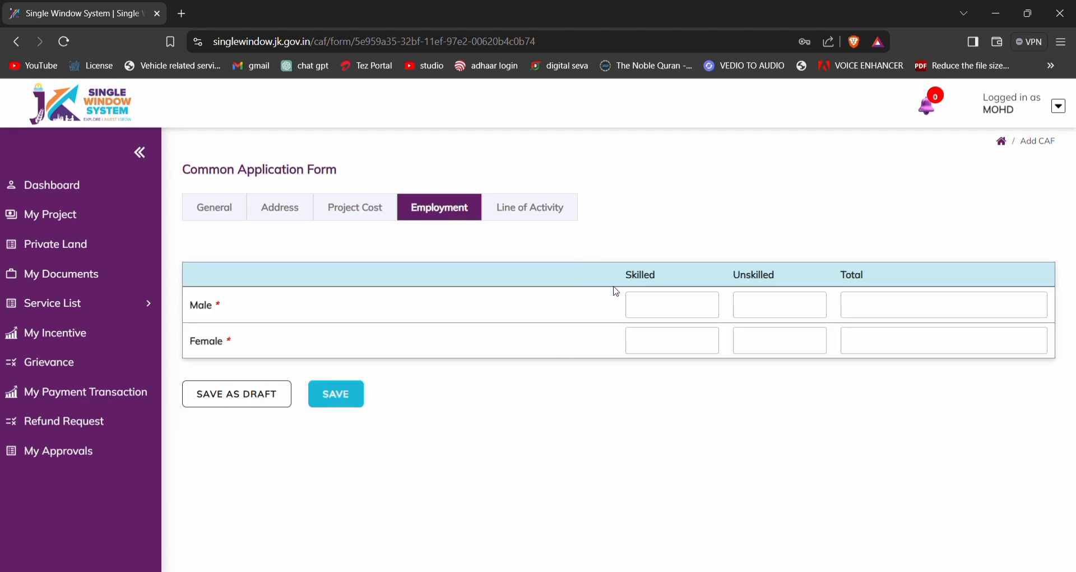
click(668, 310)
click(393, 389)
click(557, 214)
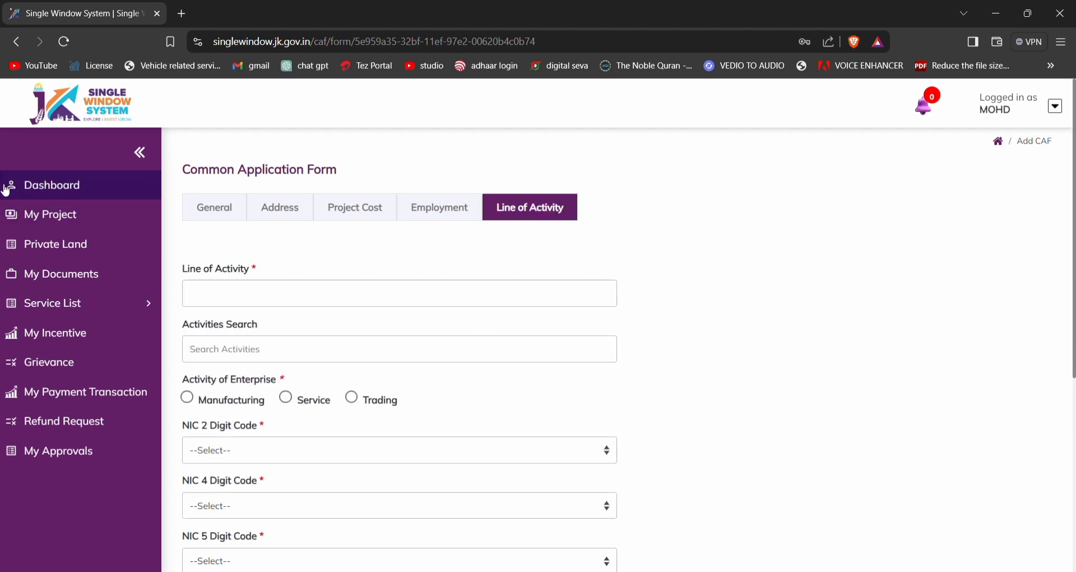
Step: Choose Service as the enterprise activity and add NIC code 96/9609/96091 as an activity row
scroll(282, 344, down, 3)
scroll(281, 325, up, 2)
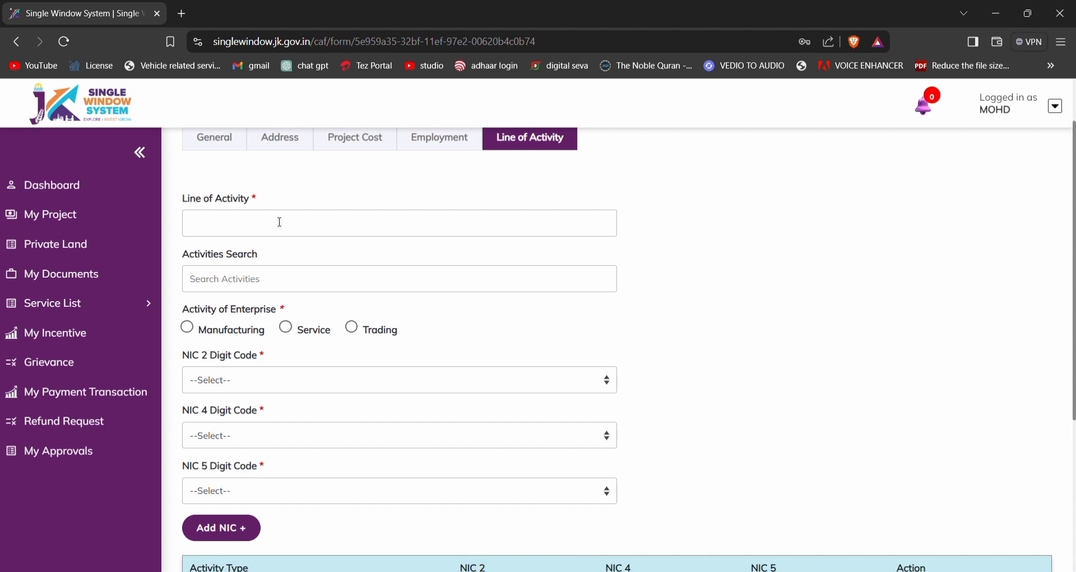
click(220, 229)
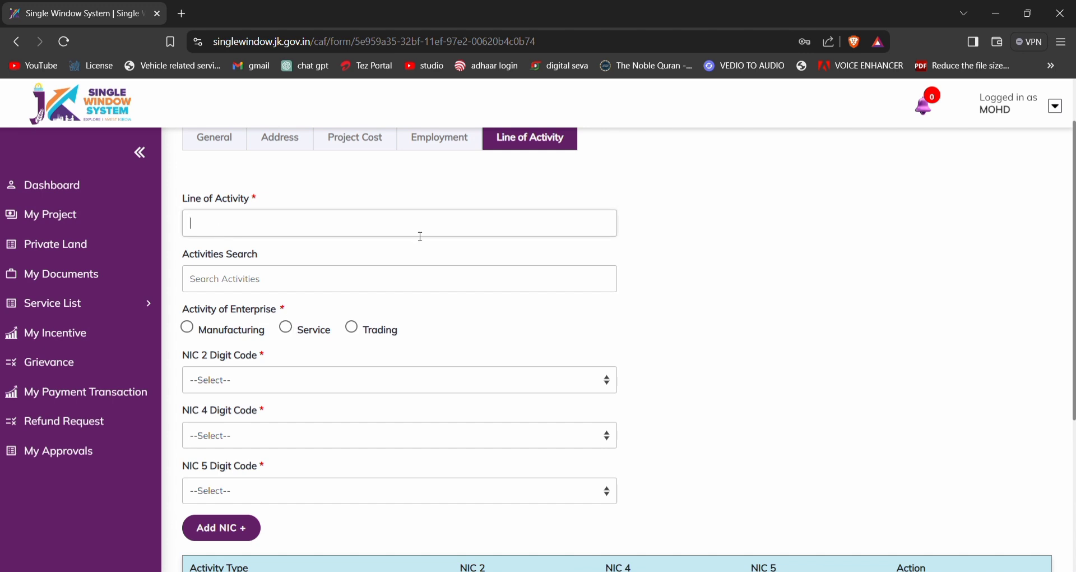
click(213, 281)
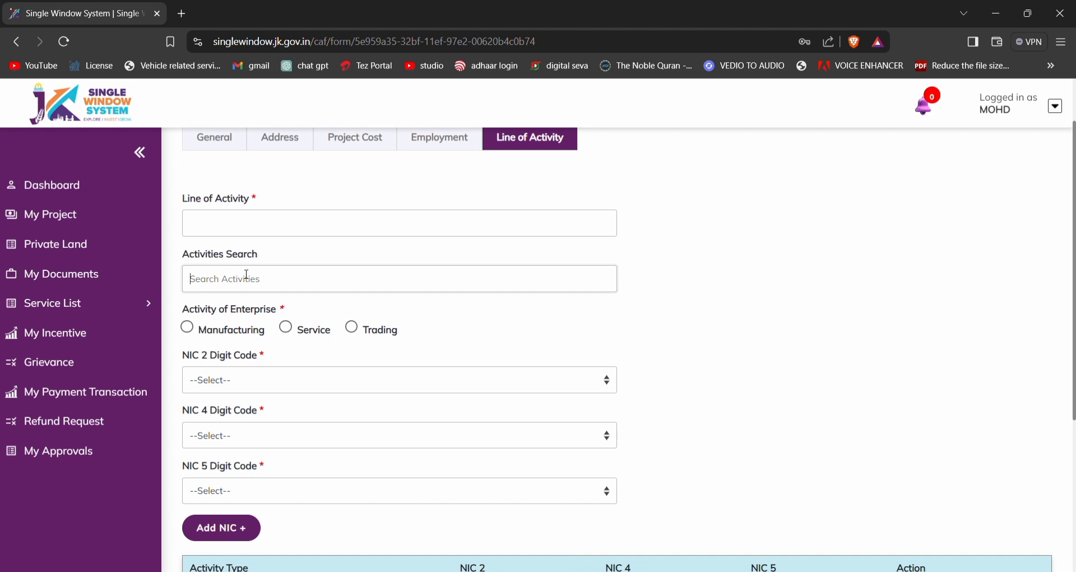
text(BUTIQ)
text(UE)
key(BackSpace)
key(BackSpace)
key(BackSpace)
key(BackSpace)
click(287, 330)
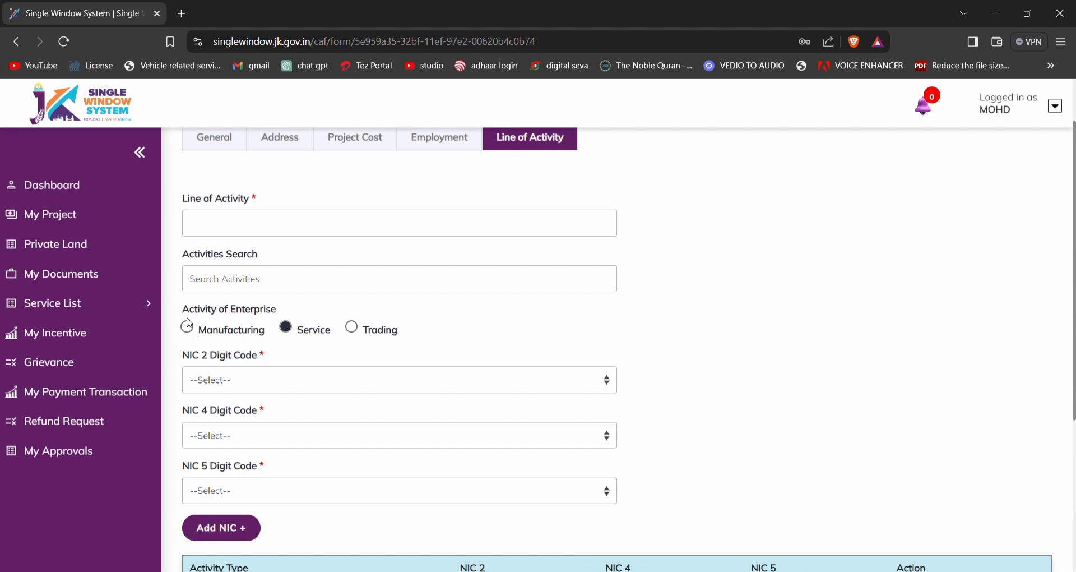
click(188, 328)
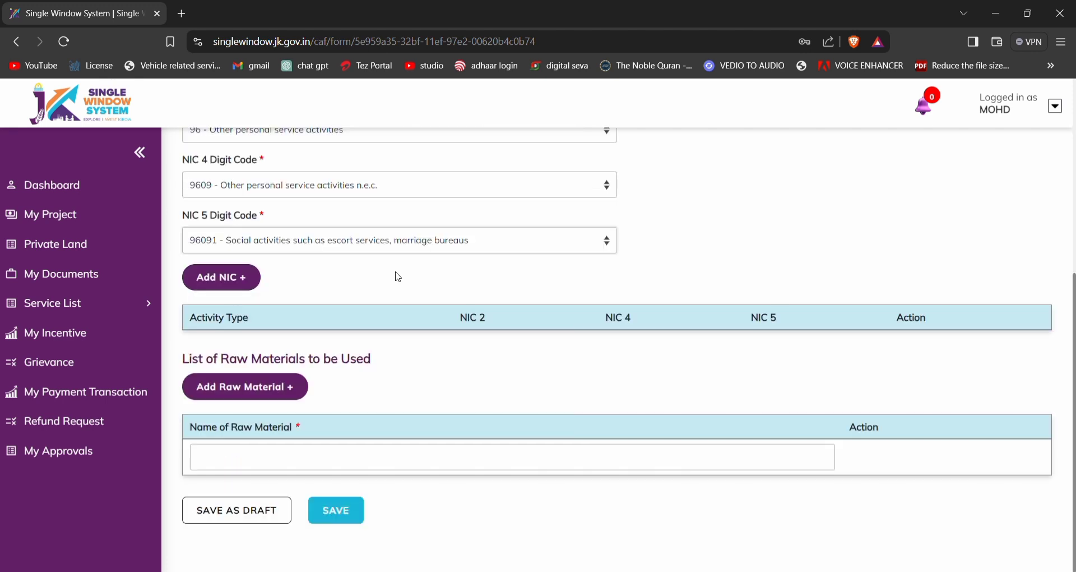
click(242, 277)
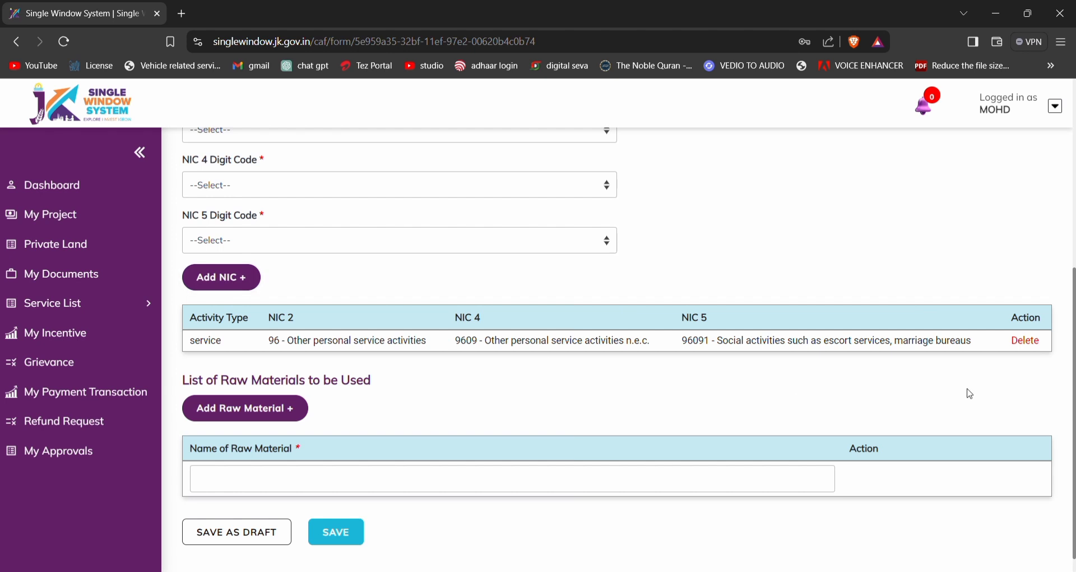
Step: Enter 'KIRYANA CLODDRINKS LAYS' as the name of raw material
click(359, 479)
text(KIRYANA CLODRINSK)
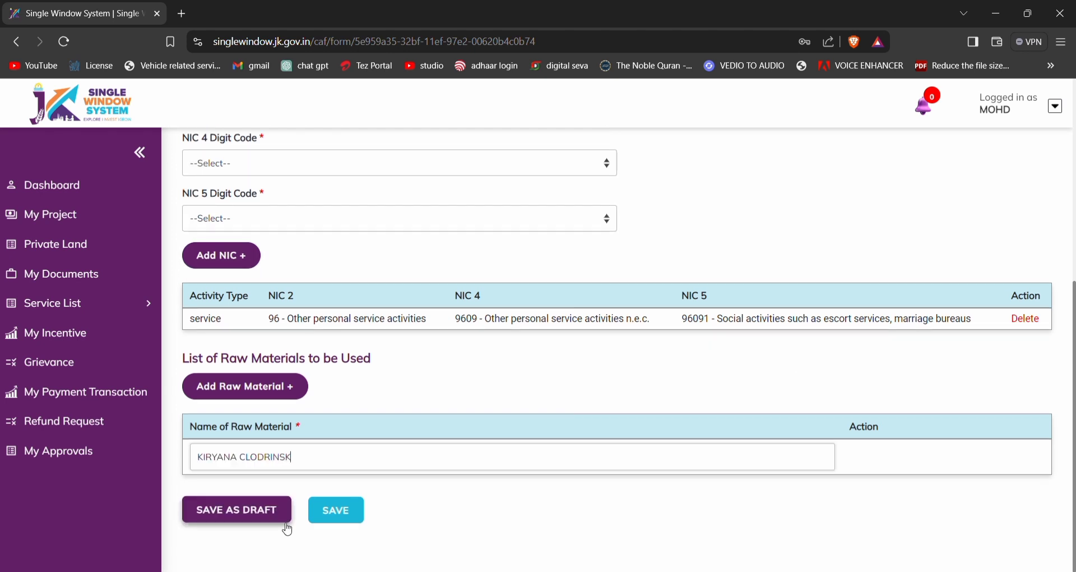
key(BackSpace)
key(BackSpace)
key(BackSpace)
key(BackSpace)
key(BackSpace)
text(DRI)
text(NKS )
text(LAYS)
Step: Open My Documents, then open and close the Add New Document form without adding anything
click(287, 526)
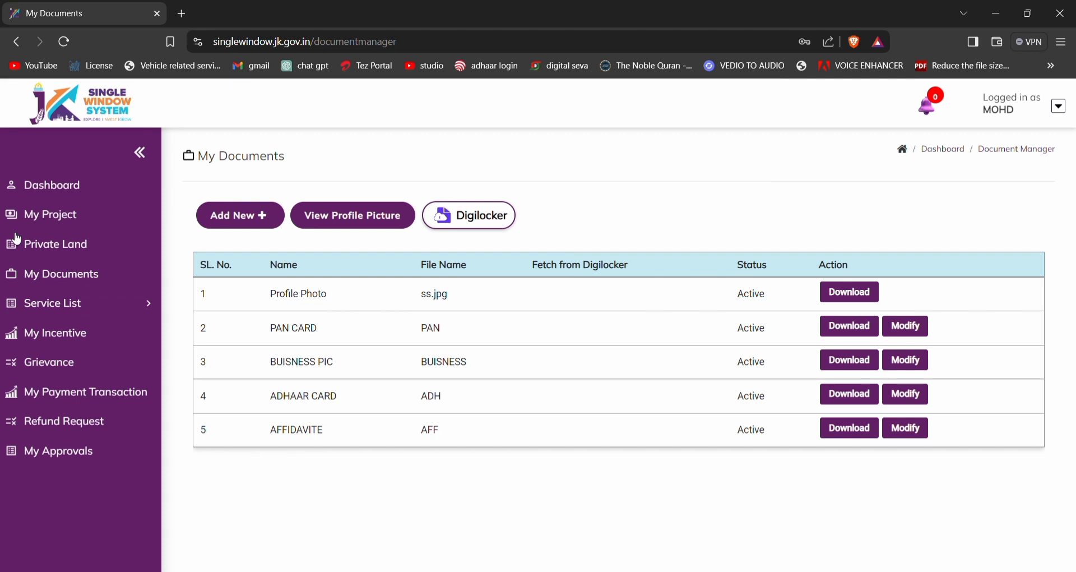
click(240, 216)
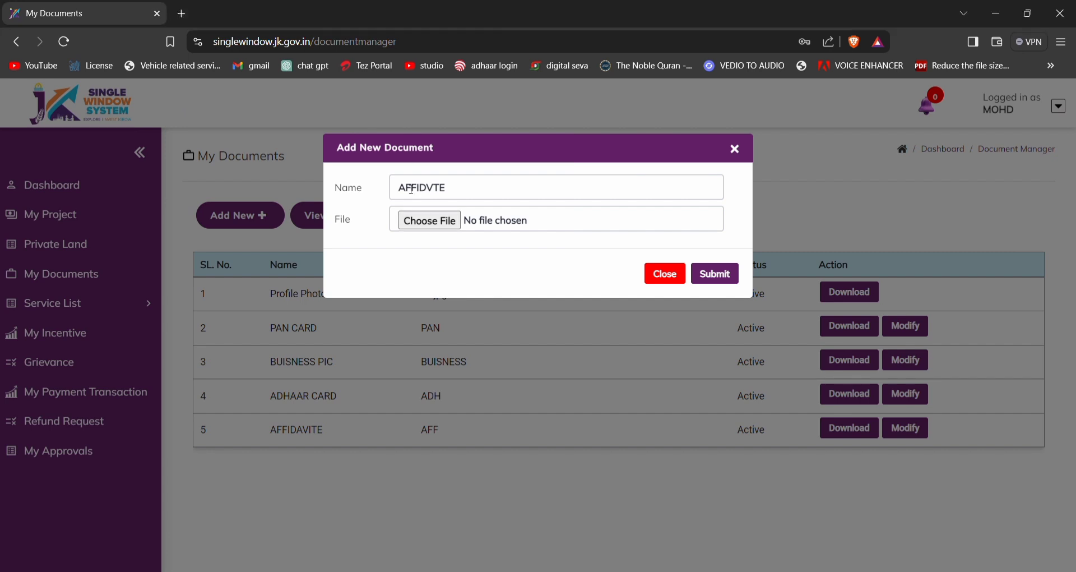
click(736, 150)
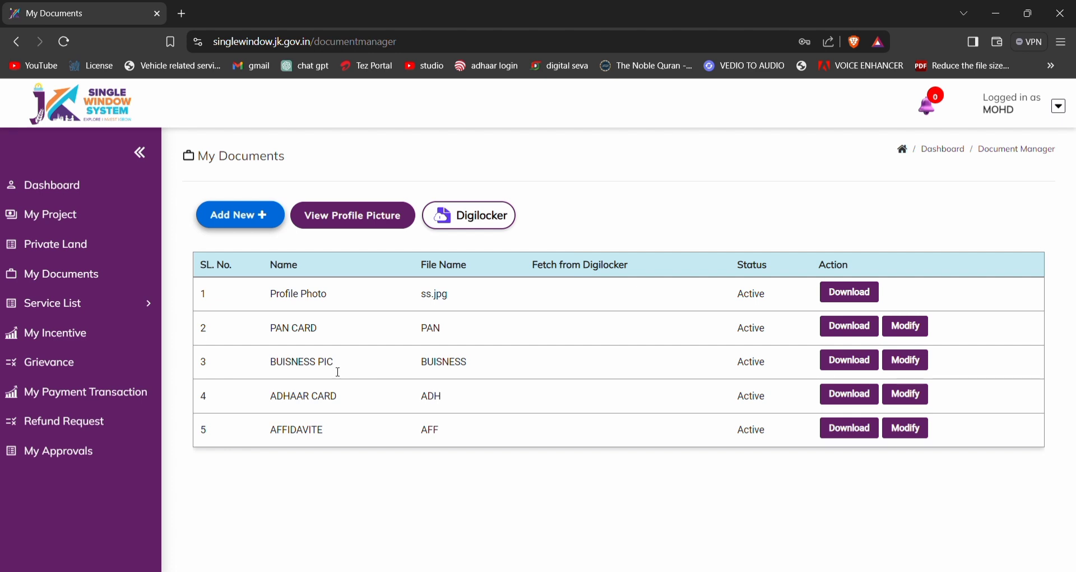
Step: Add the Labour Department's Shops and Establishment Act registration service to the project's service list
click(78, 303)
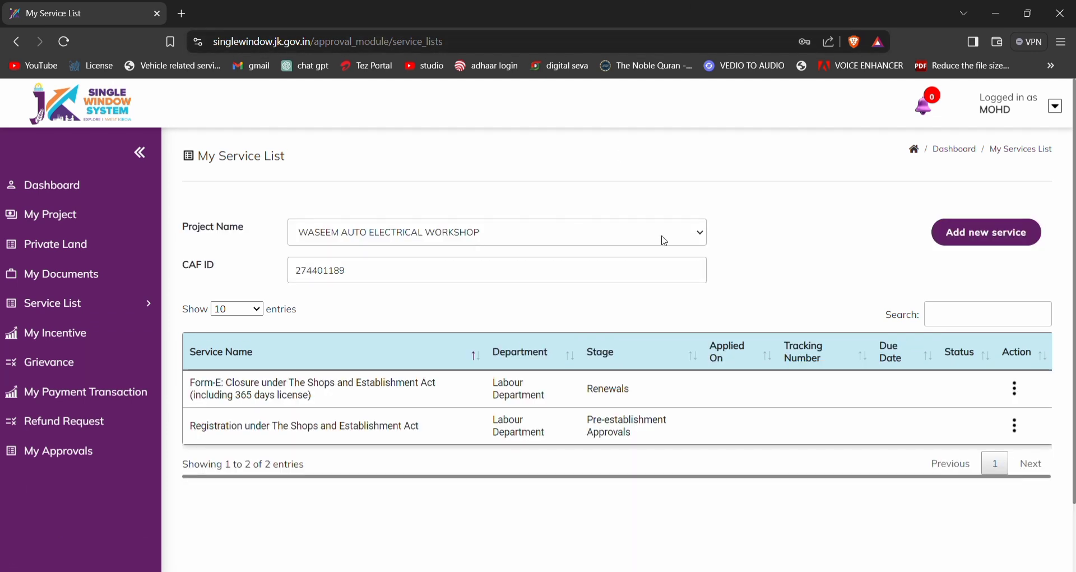
click(970, 235)
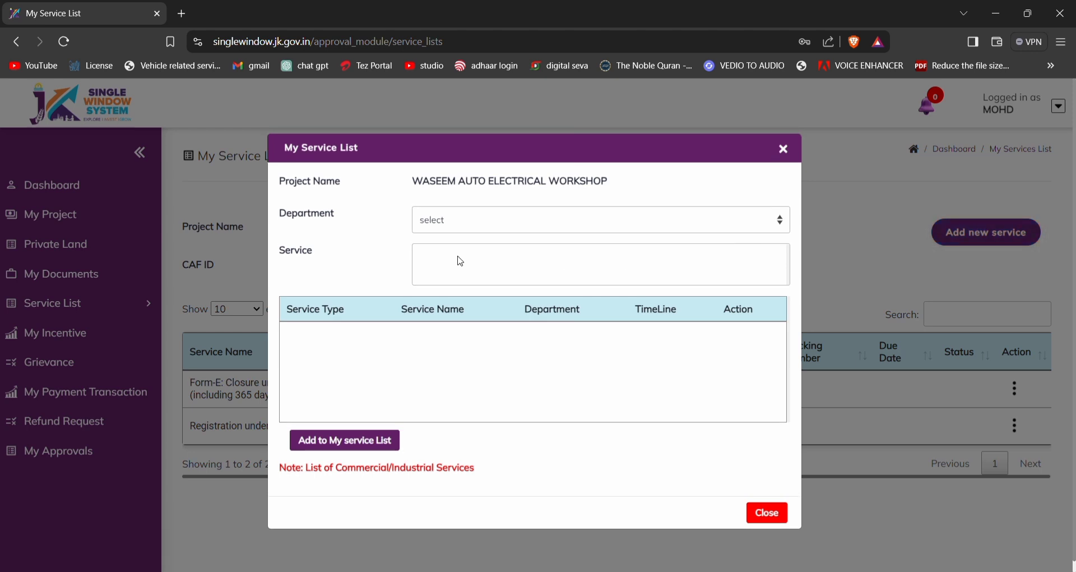
click(467, 219)
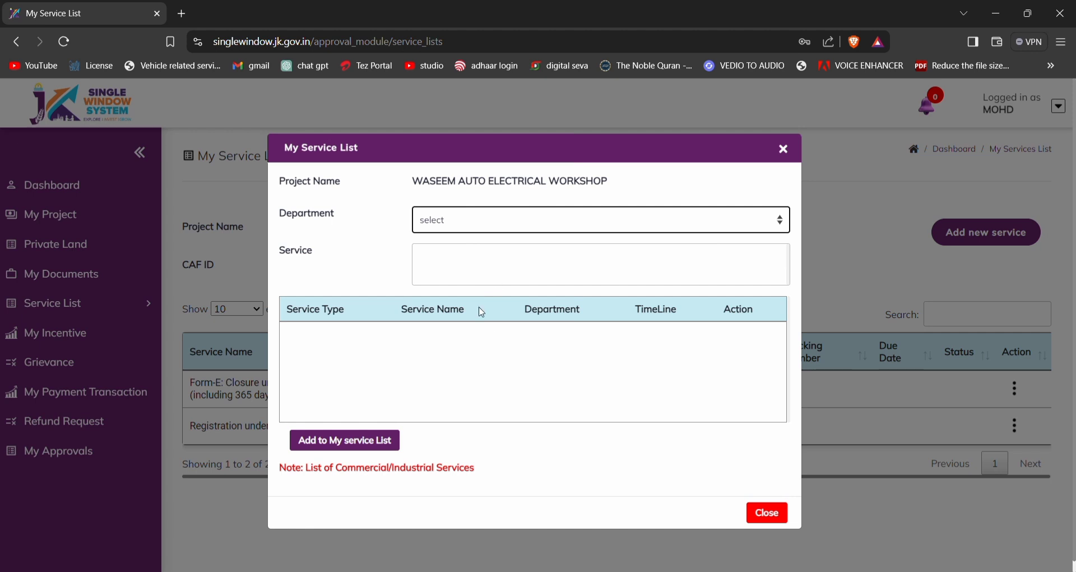
click(474, 363)
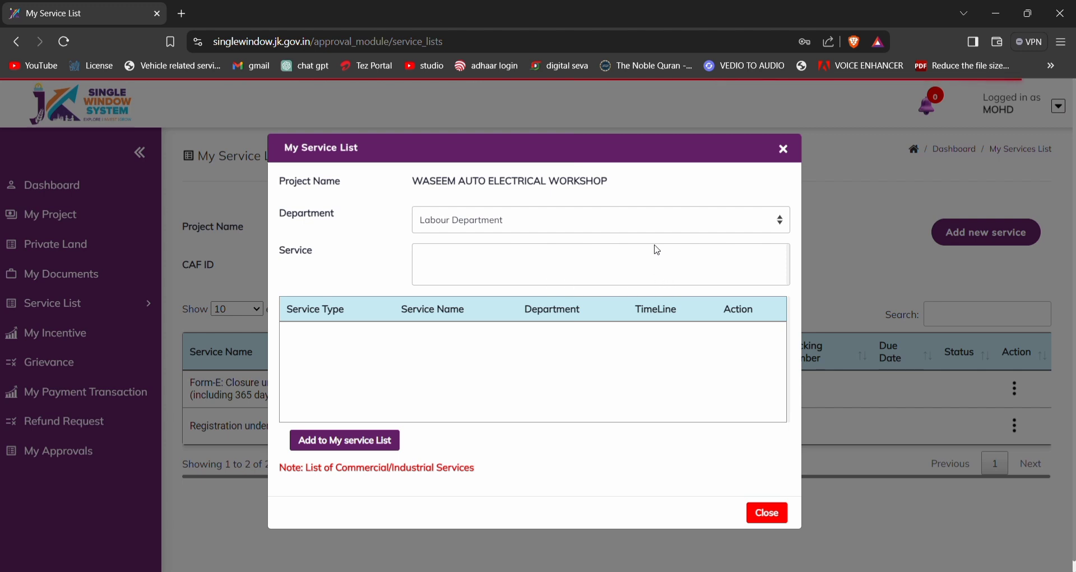
click(557, 269)
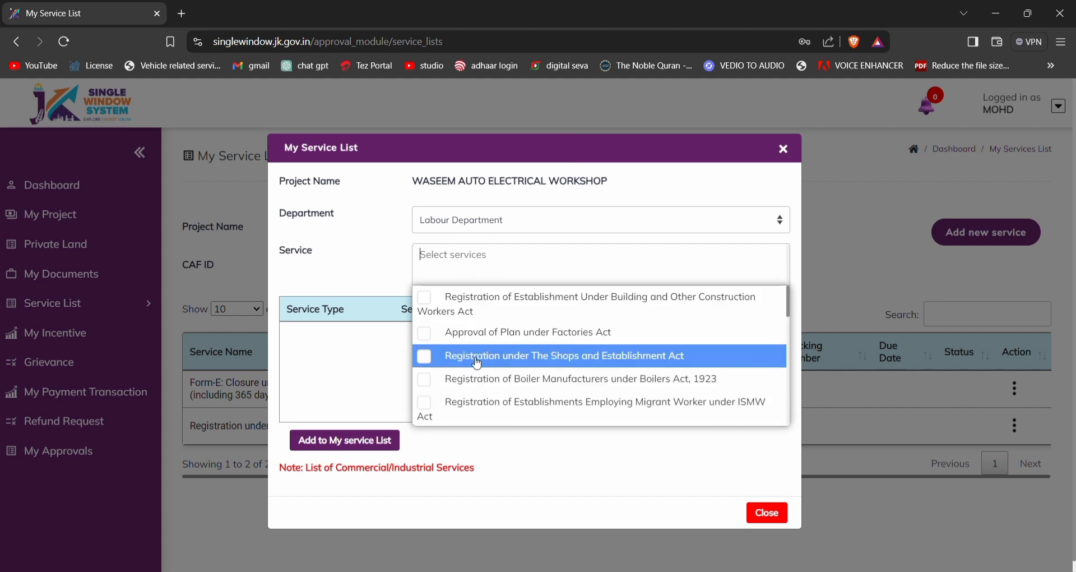
click(555, 356)
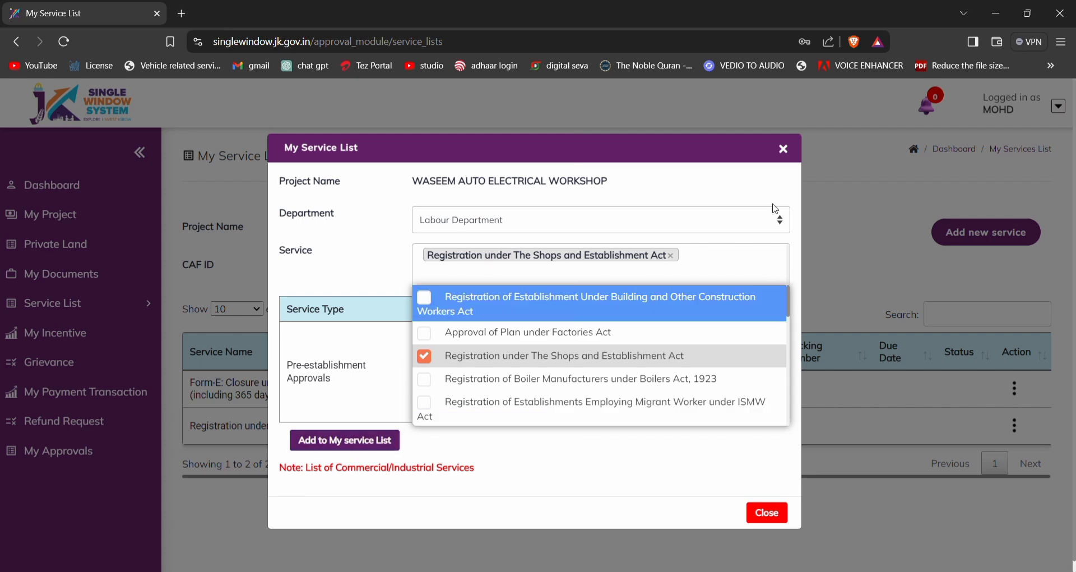
click(783, 149)
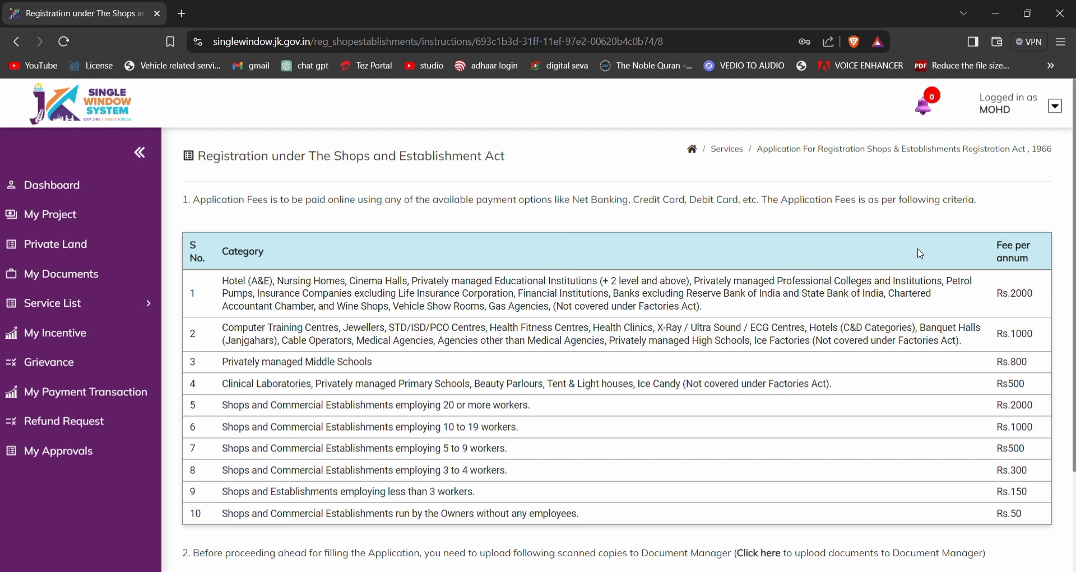
Step: Scroll down the Shops and Establishment Act instructions page to review the annual fees
scroll(1033, 348, down, 2)
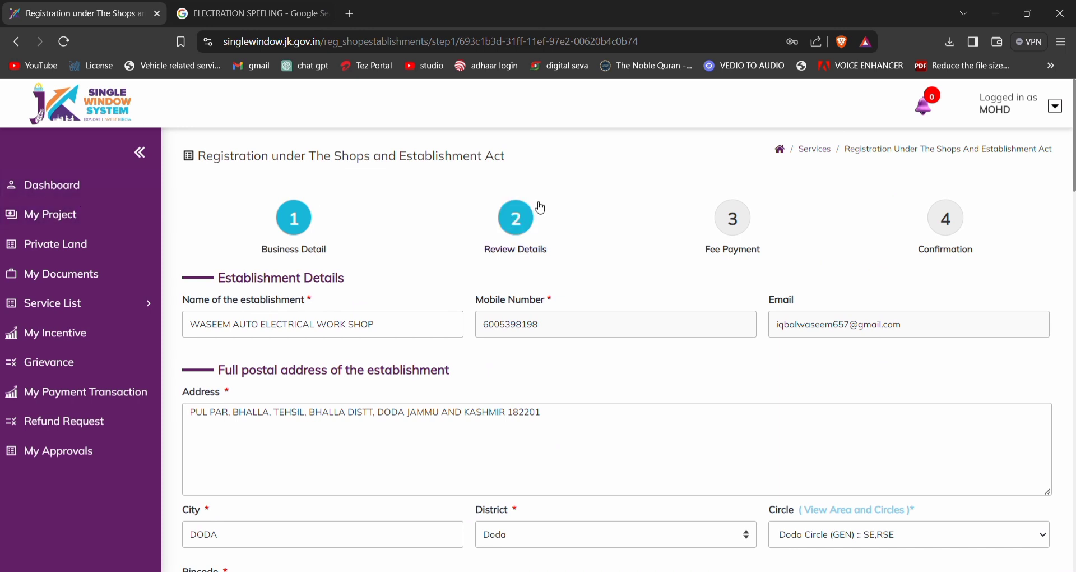
scroll(192, 83, down, 10)
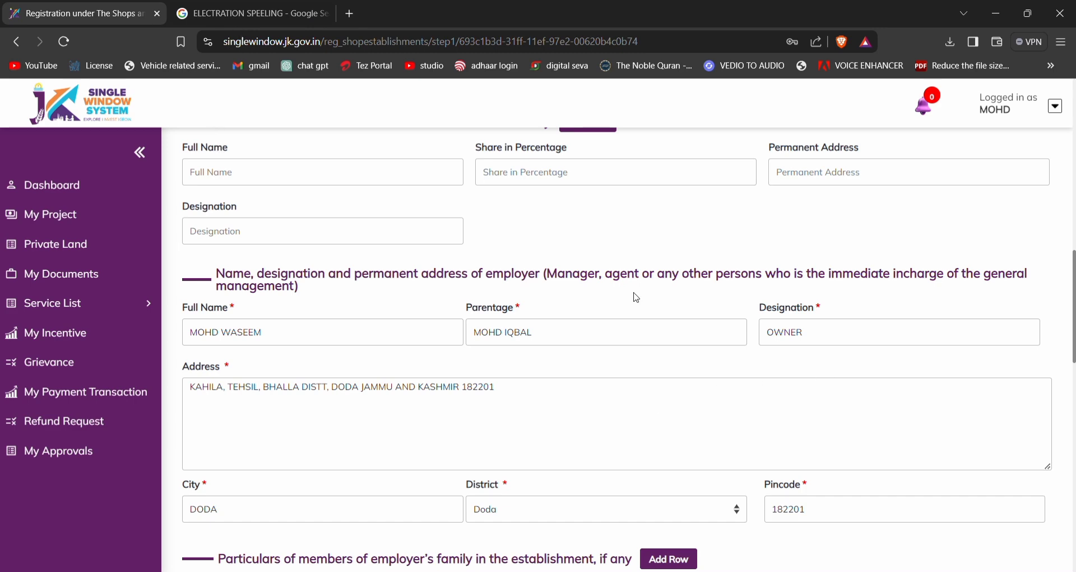
scroll(636, 297, up, 10)
scroll(505, 314, up, 10)
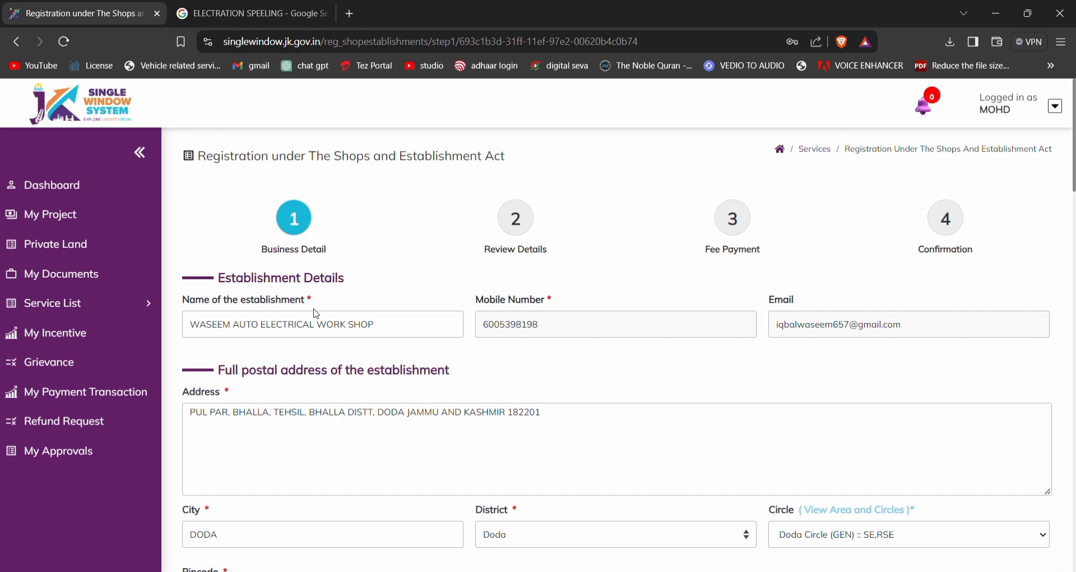
scroll(241, 401, down, 4)
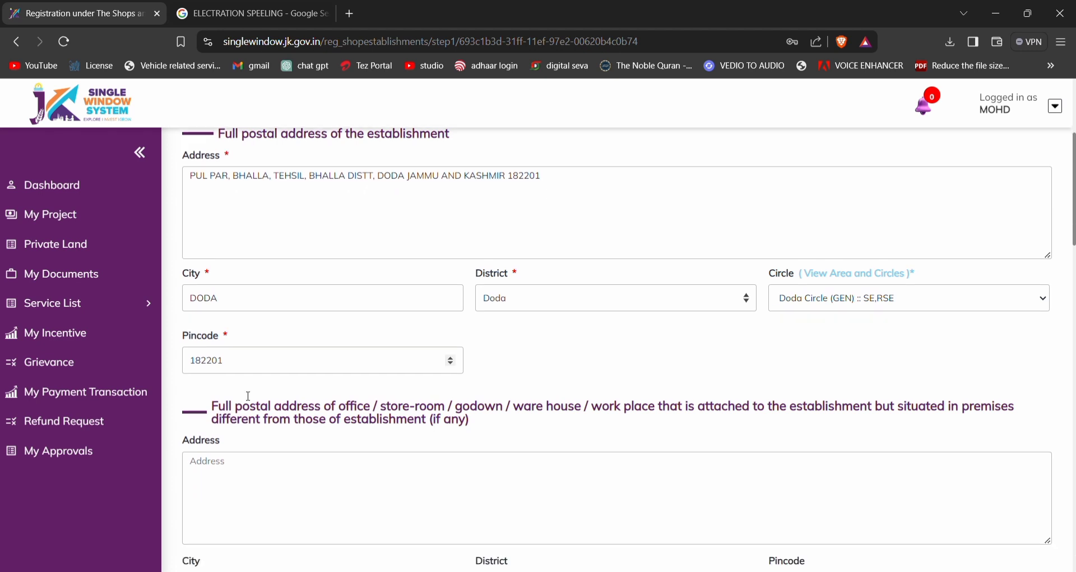
scroll(249, 386, down, 3)
scroll(254, 351, down, 2)
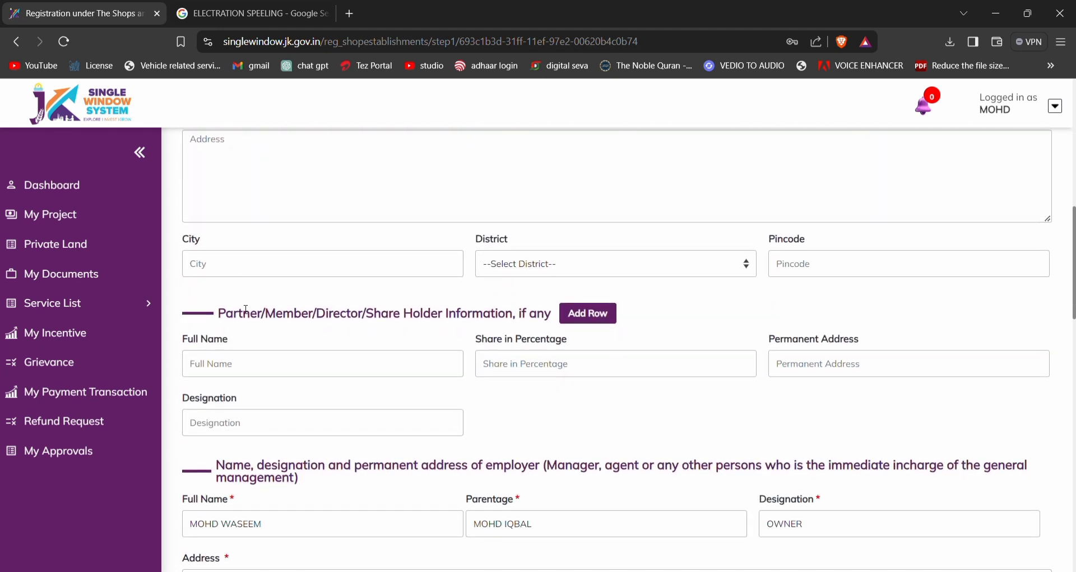
scroll(391, 341, down, 1)
scroll(279, 359, down, 1)
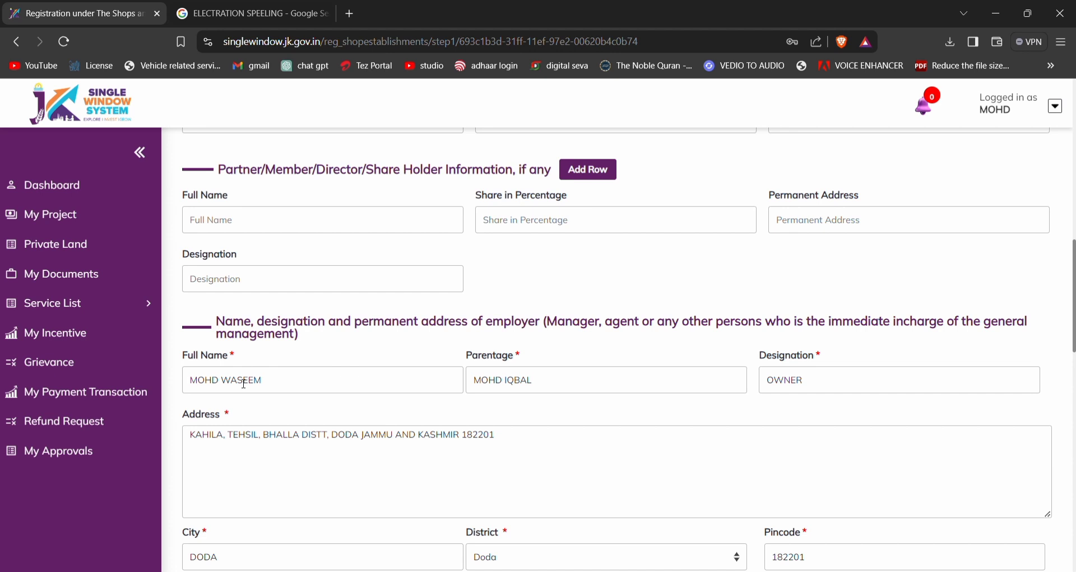
scroll(323, 391, down, 4)
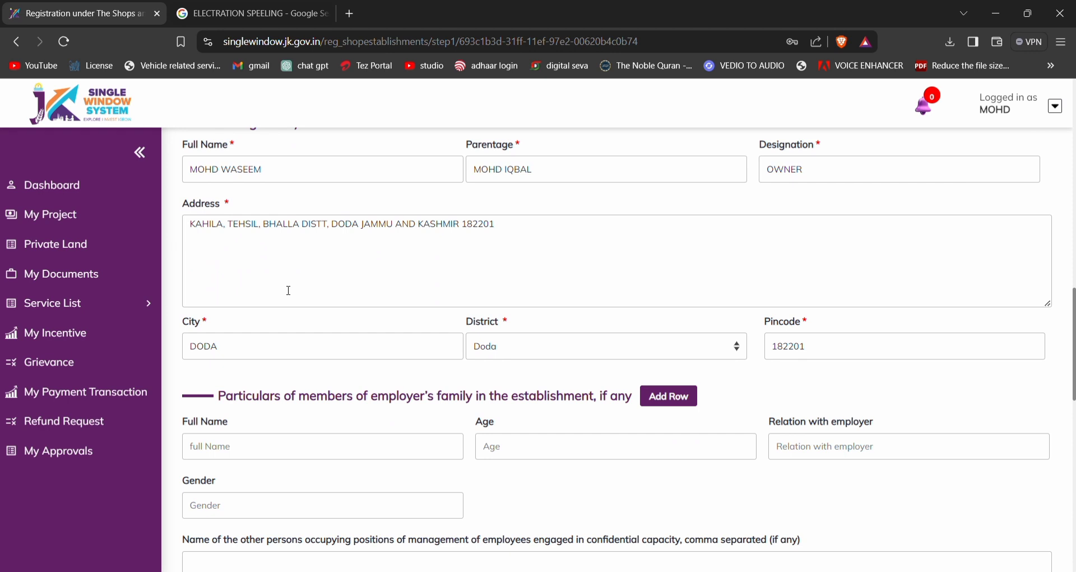
scroll(224, 286, down, 3)
scroll(221, 320, down, 3)
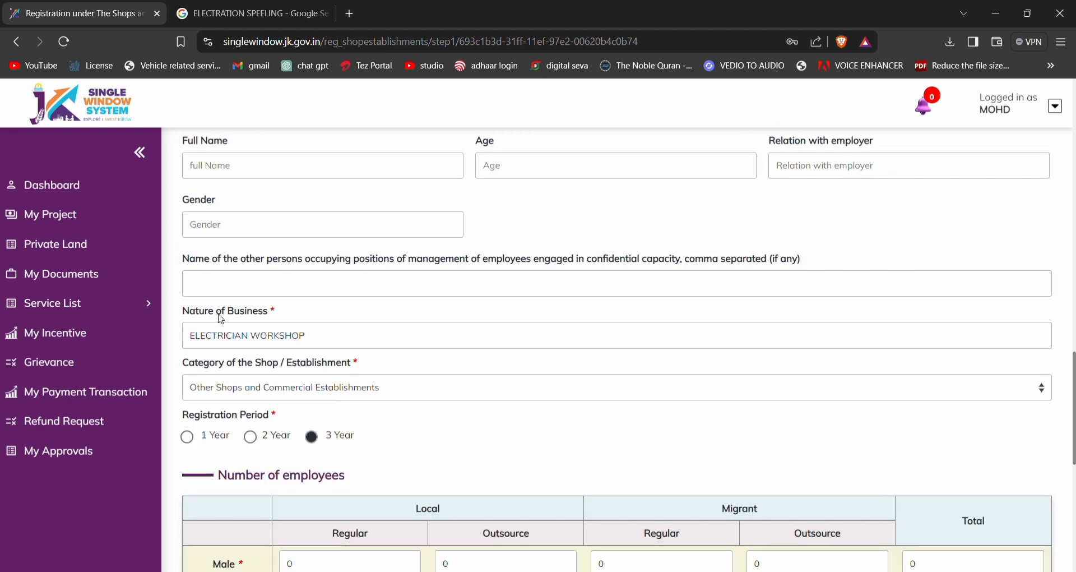
scroll(221, 320, down, 2)
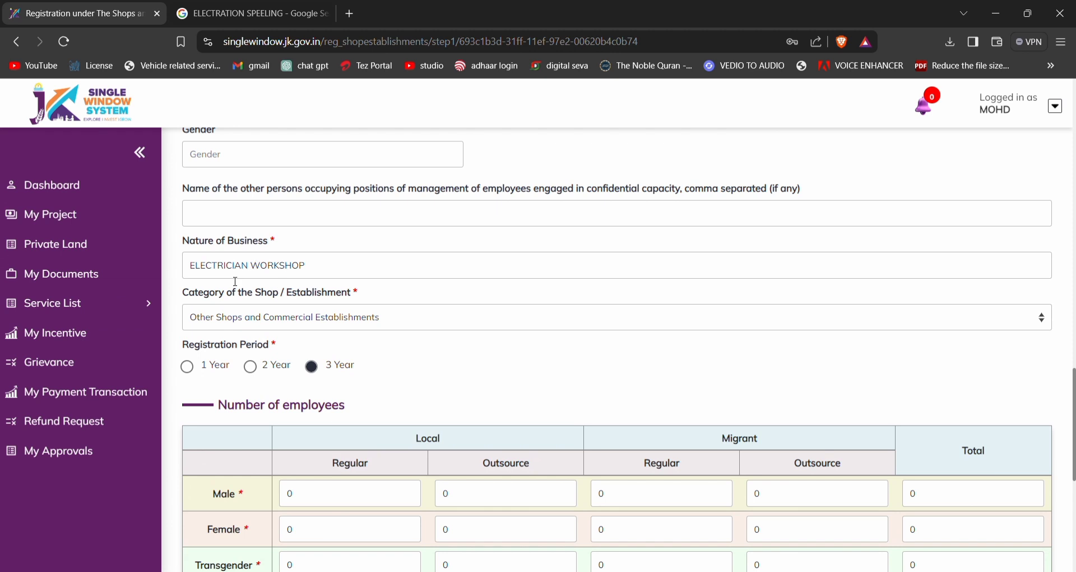
scroll(236, 281, down, 1)
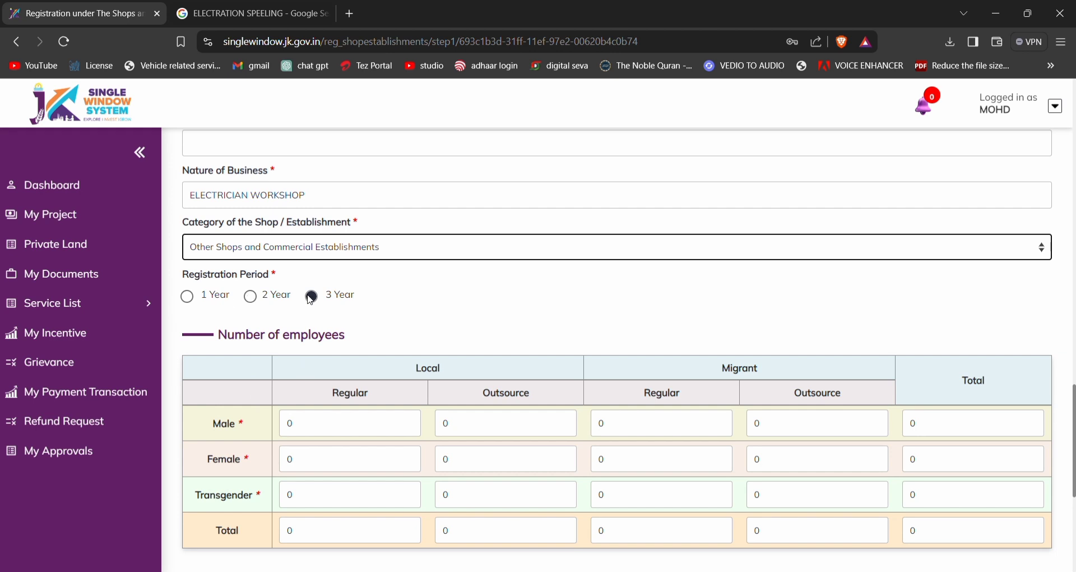
scroll(317, 305, down, 1)
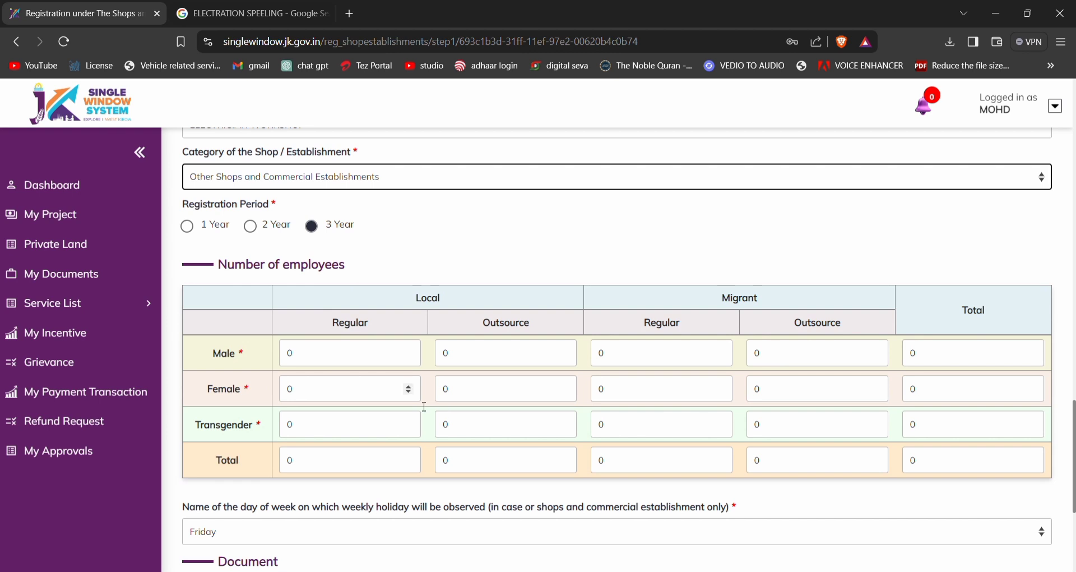
scroll(453, 415, down, 4)
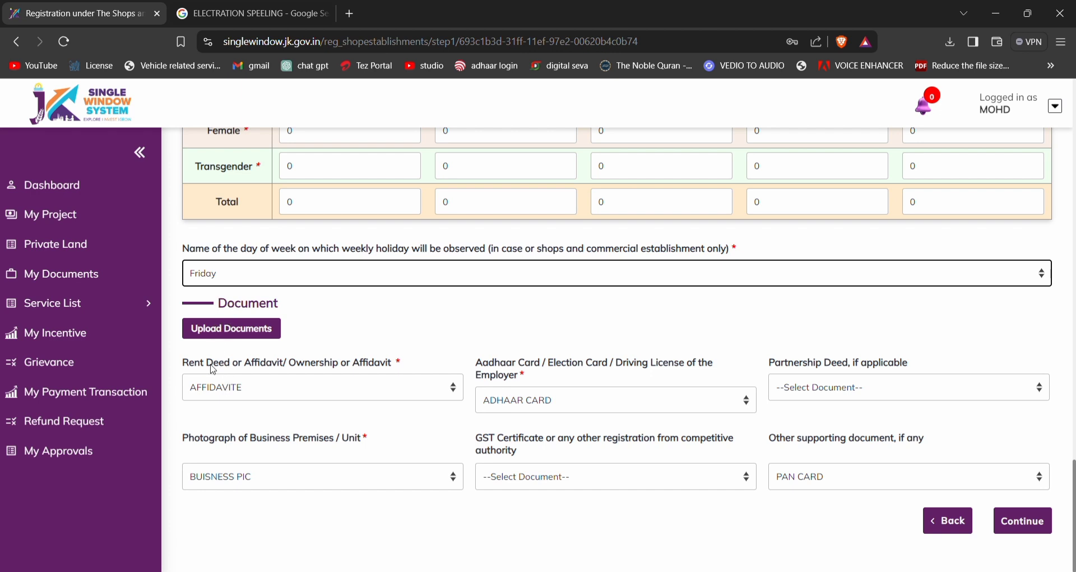
click(227, 332)
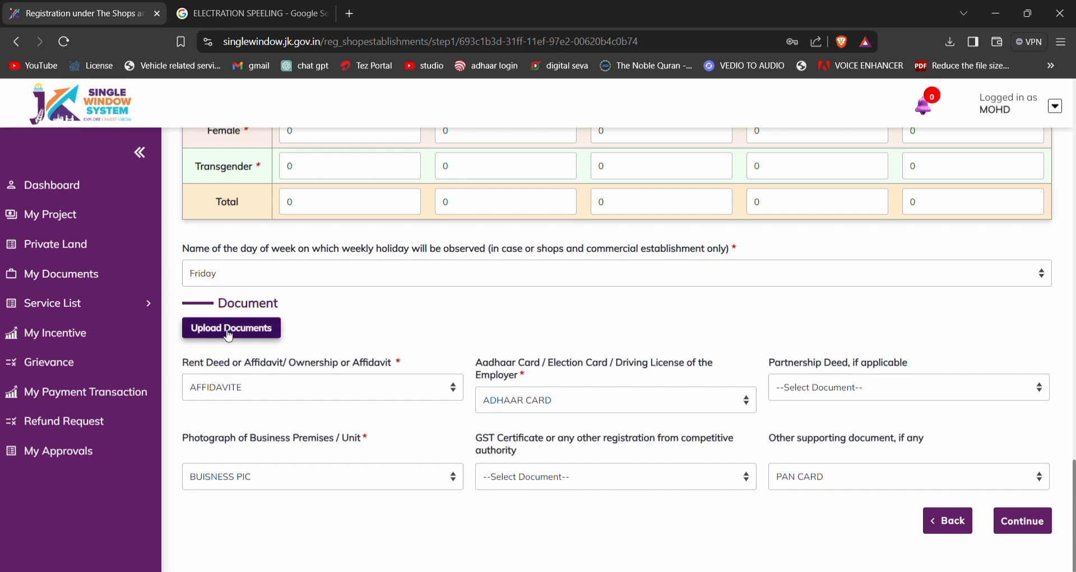
click(735, 147)
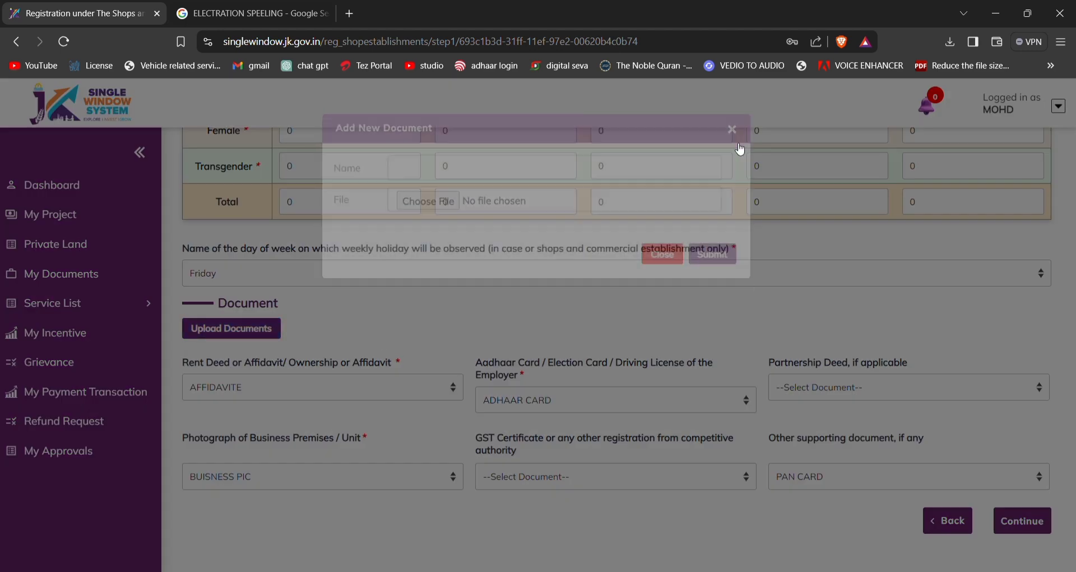
click(250, 277)
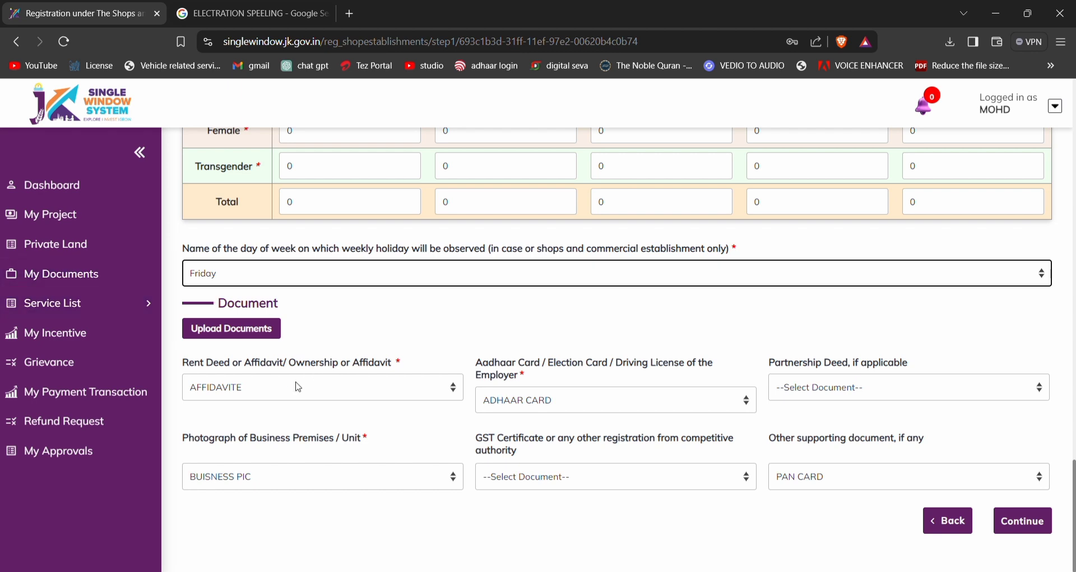
click(279, 385)
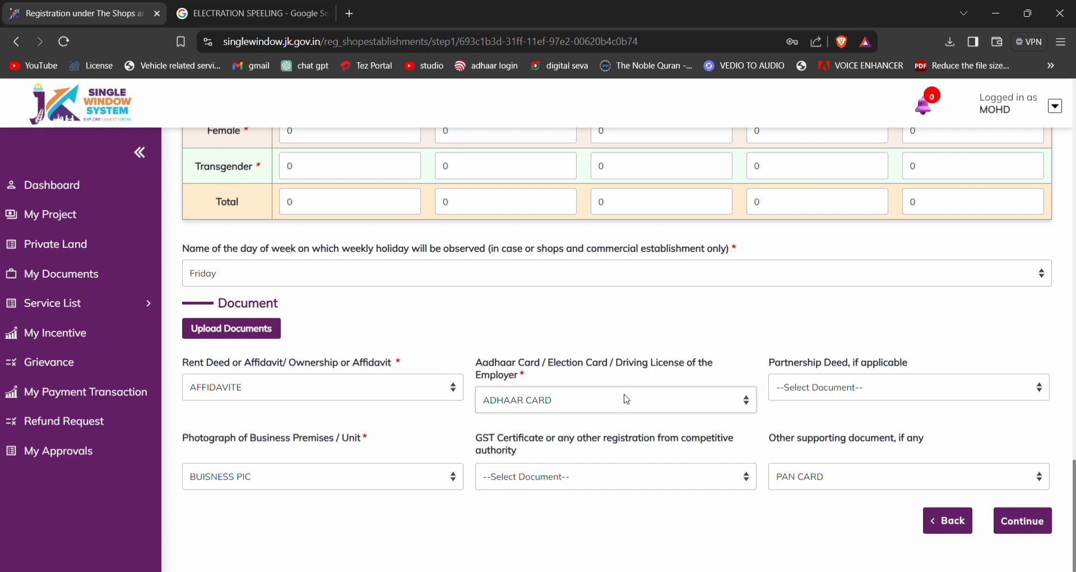
scroll(782, 350, up, 10)
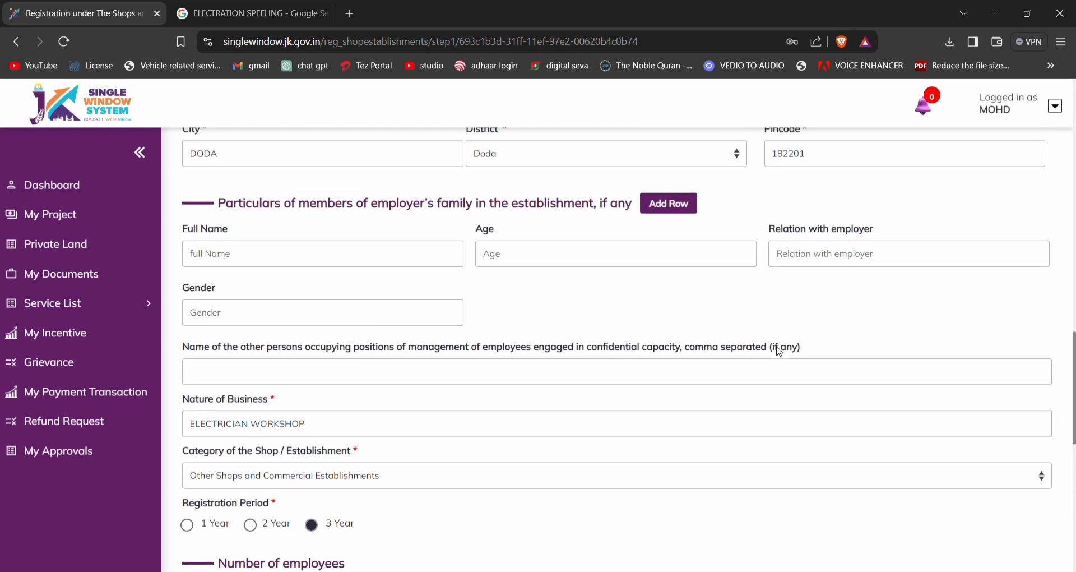
scroll(782, 350, down, 10)
Step: Save the business details, read through the full Review Details page, and submit it for payment
click(1023, 520)
scroll(301, 398, down, 1)
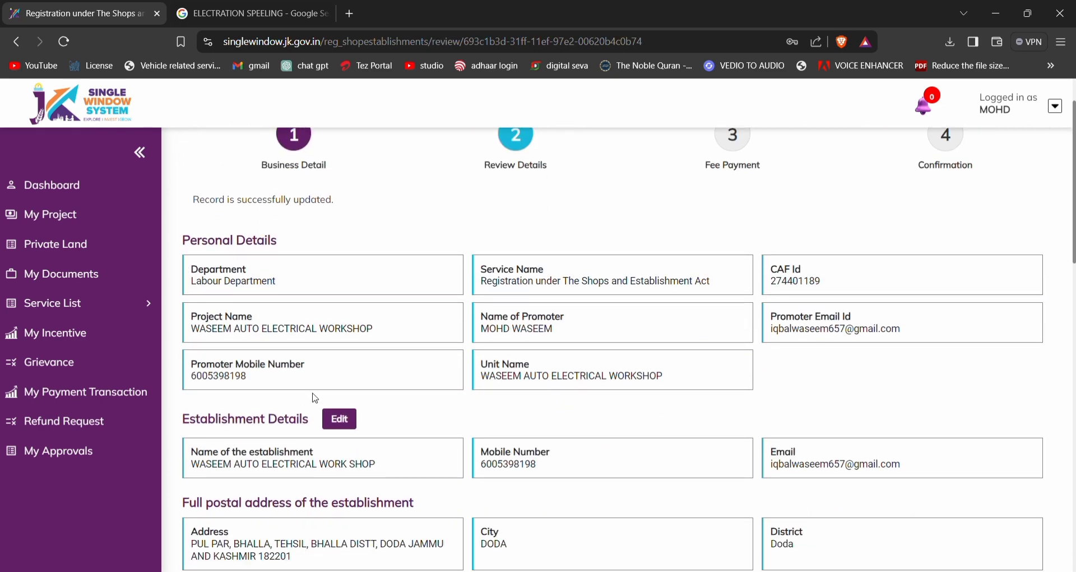
scroll(590, 420, down, 3)
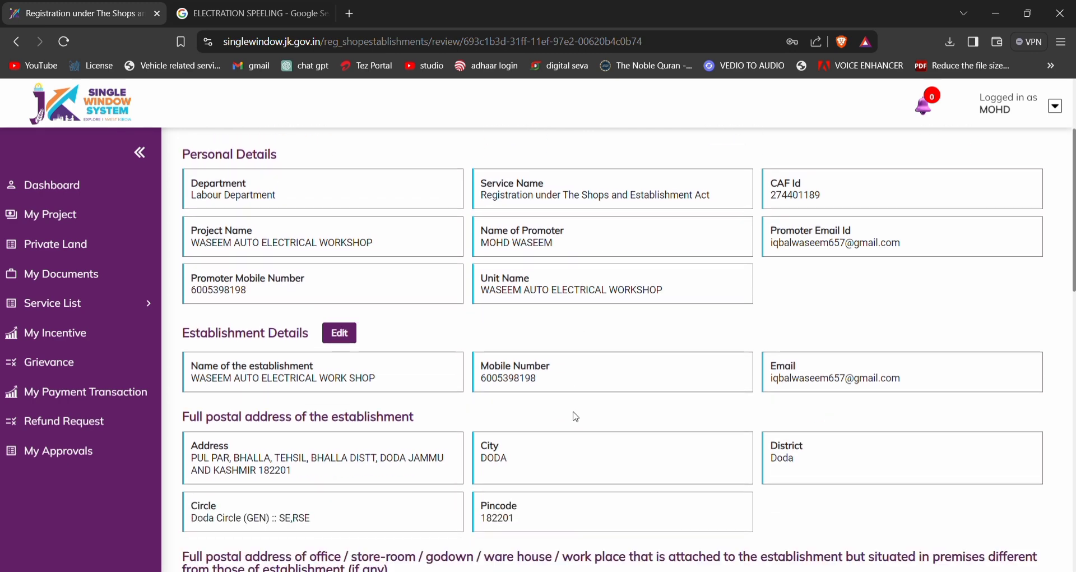
scroll(703, 355, down, 1)
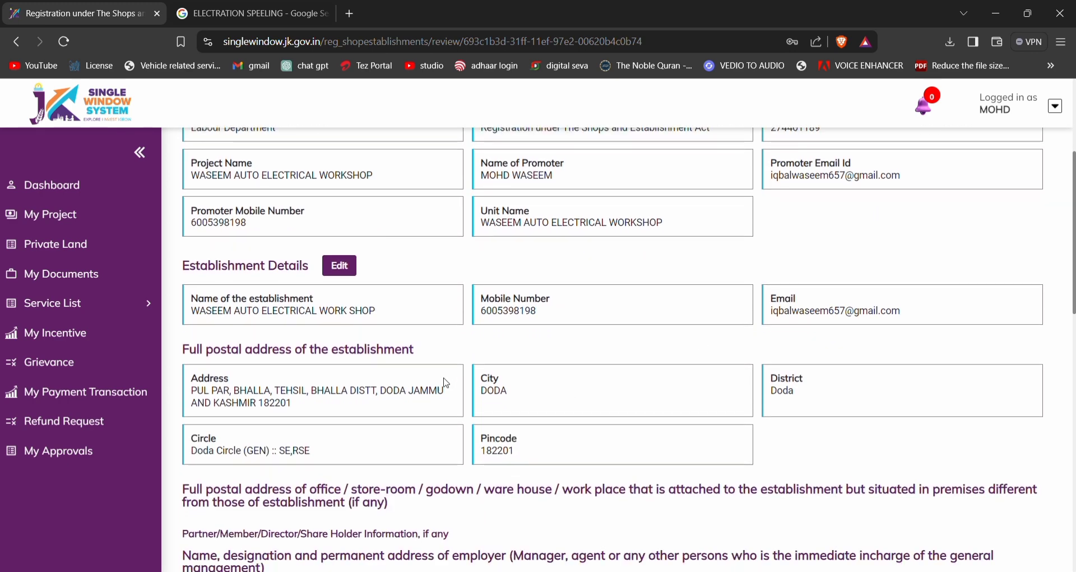
scroll(433, 327, down, 2)
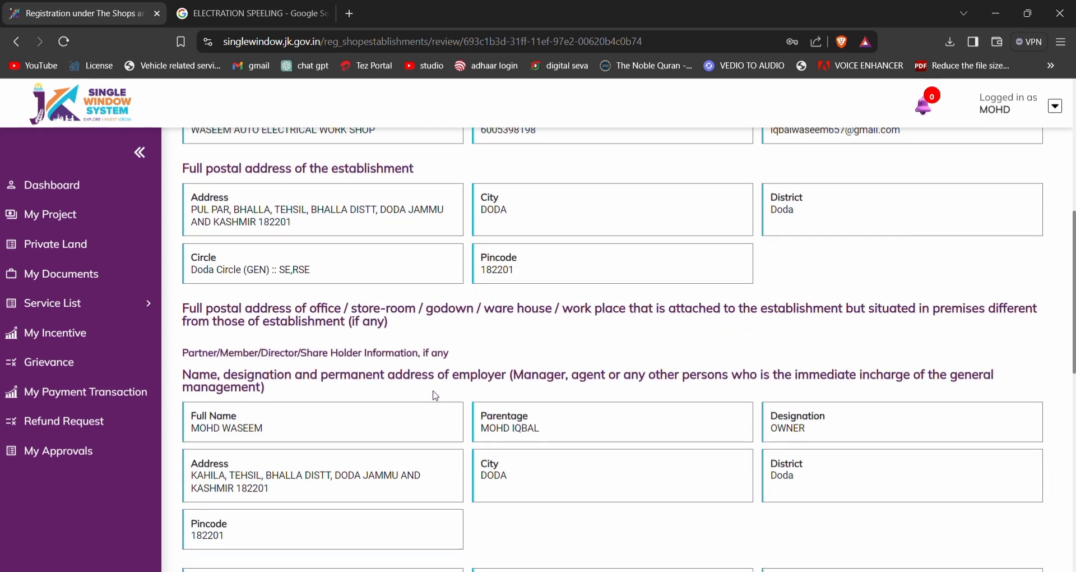
scroll(432, 392, down, 1)
scroll(433, 392, down, 2)
scroll(437, 395, down, 4)
scroll(437, 396, down, 1)
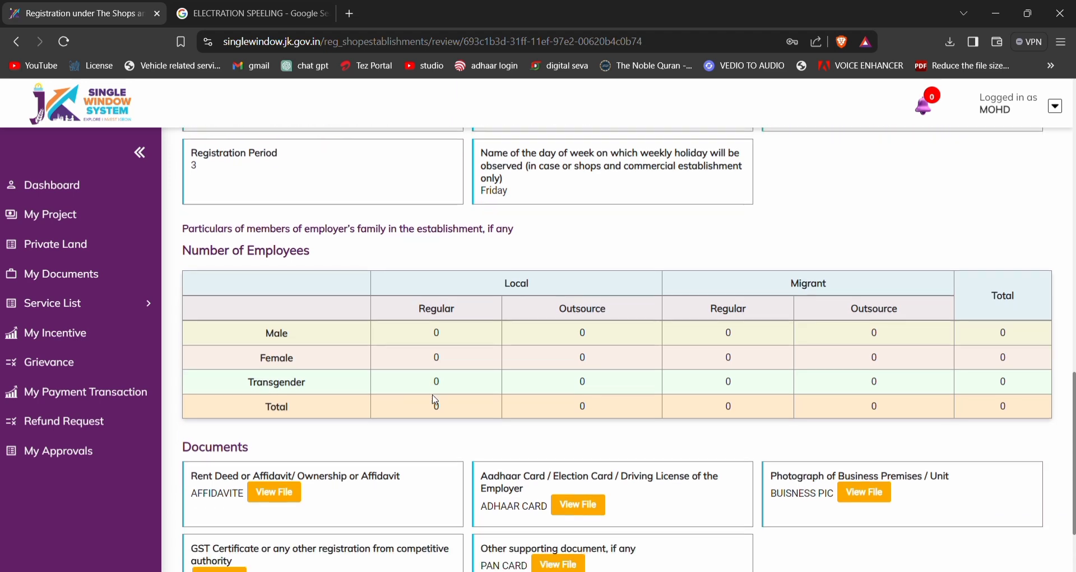
scroll(435, 401, down, 2)
click(1011, 523)
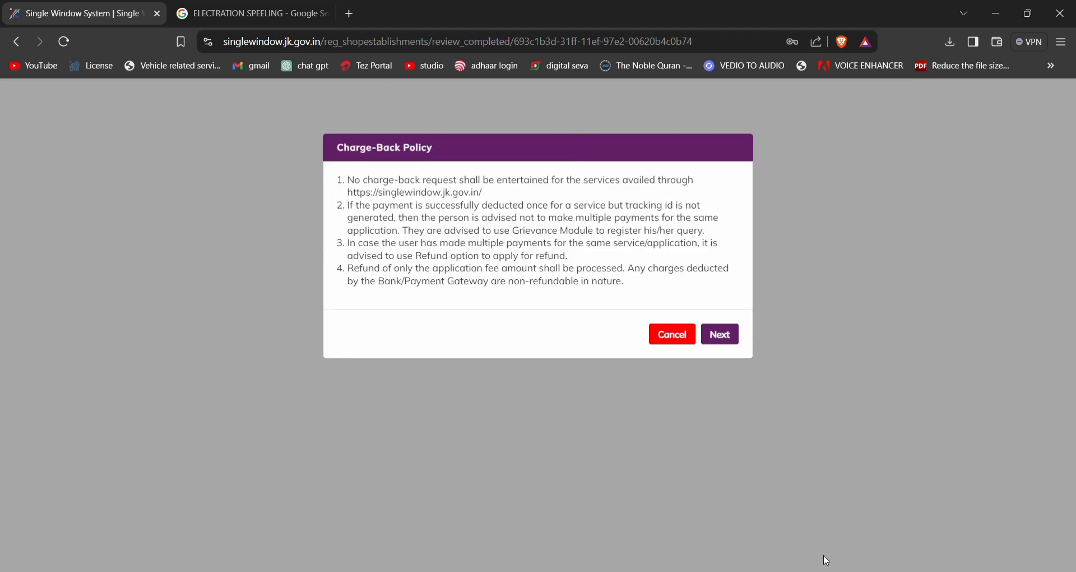
Step: Accept the Charge-Back Policy notice to continue to the ₹150 fee payment
click(728, 336)
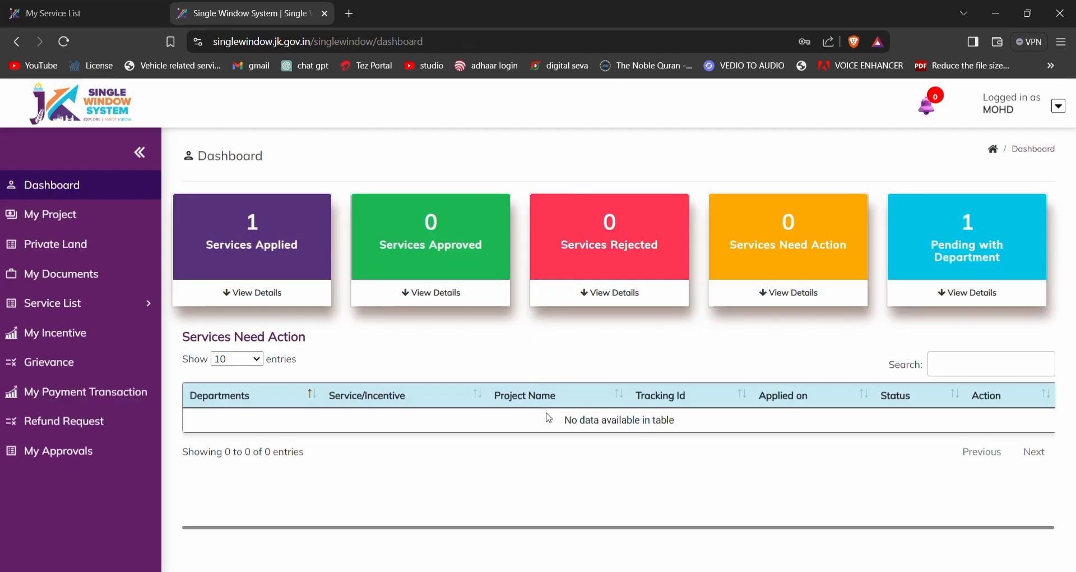
Step: View the Shops and Establishment registration listed as Submitted, check its actions, then close the portal tab
click(252, 292)
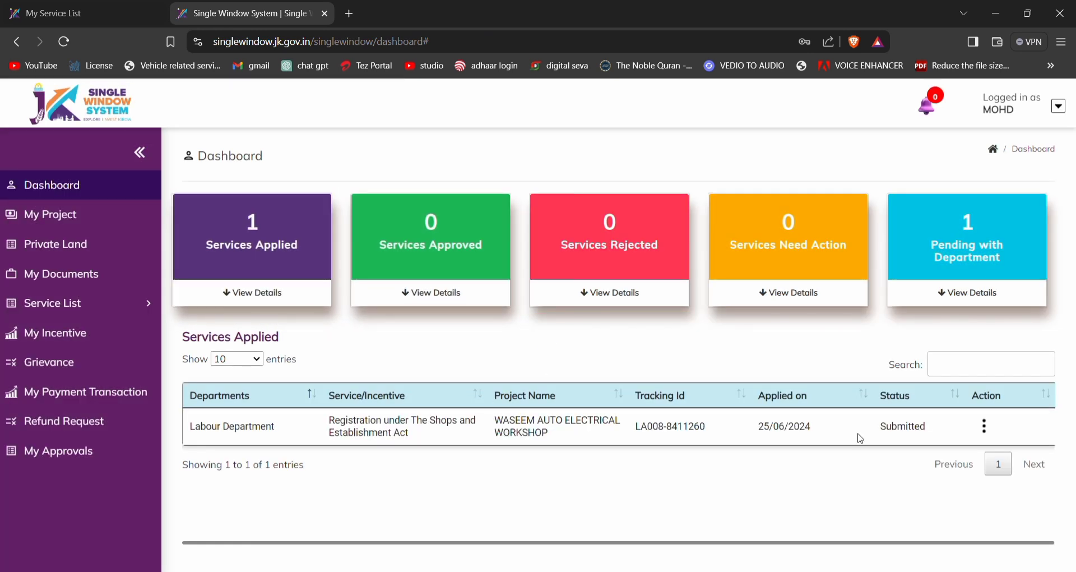
click(984, 426)
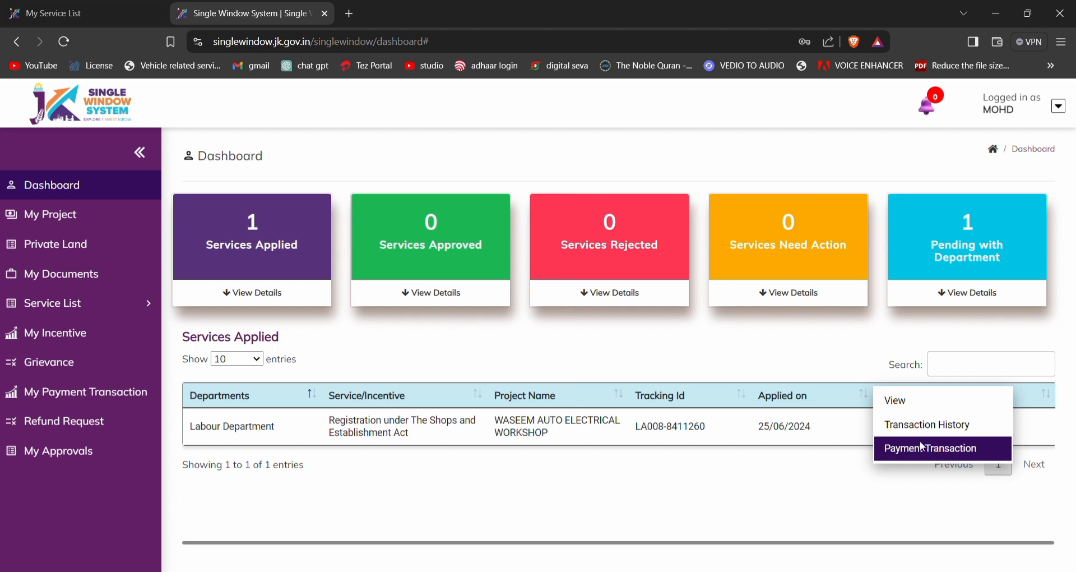
click(897, 402)
click(163, 14)
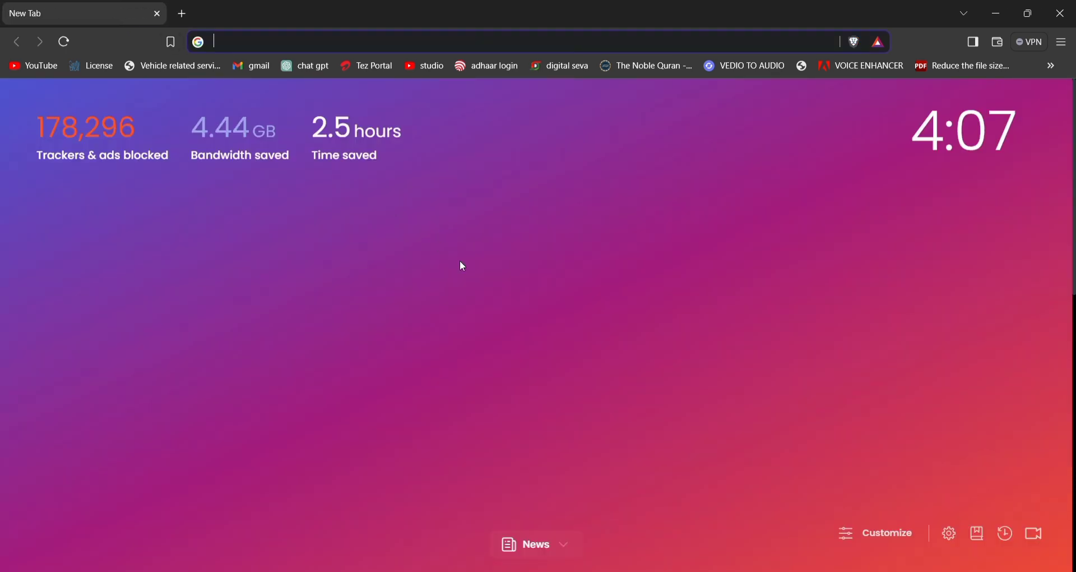